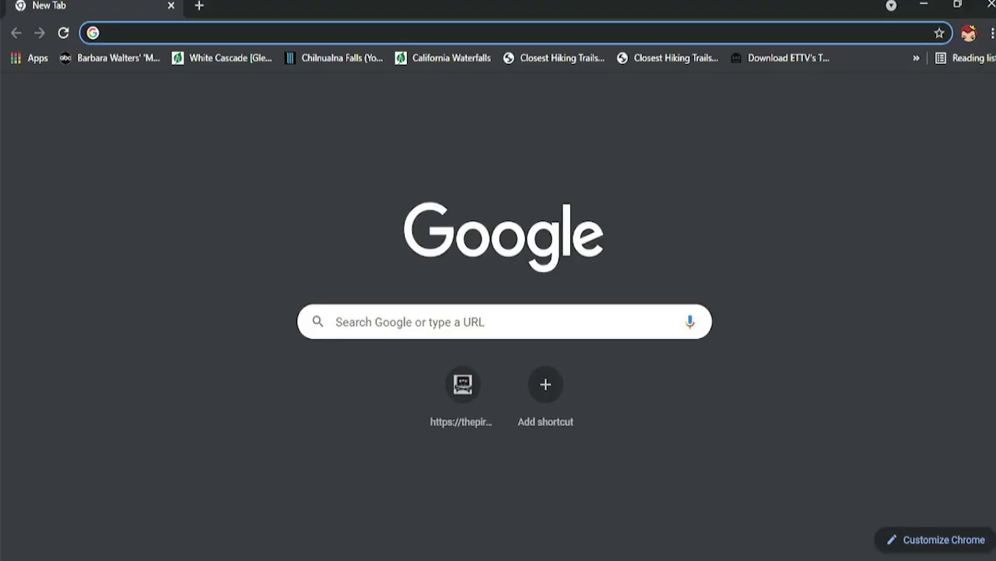
Step: Search Google for "monster hunter stories 2 save editor" and open the GBAtemp Demo Save Editor thread
{"action": "left_click", "coordinate": [394, 325]}
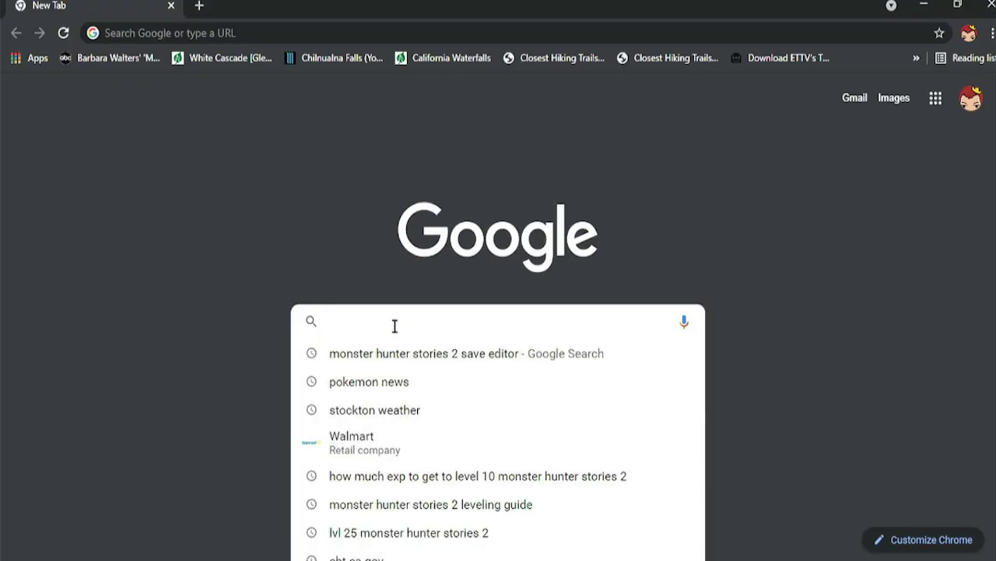
{"action": "left_click", "coordinate": [415, 353]}
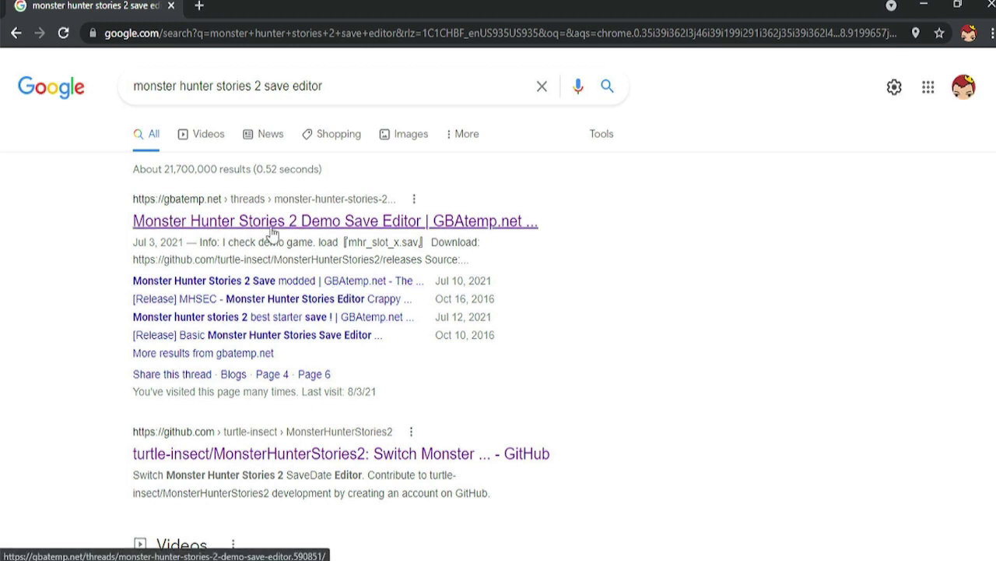
{"action": "left_click", "coordinate": [271, 226]}
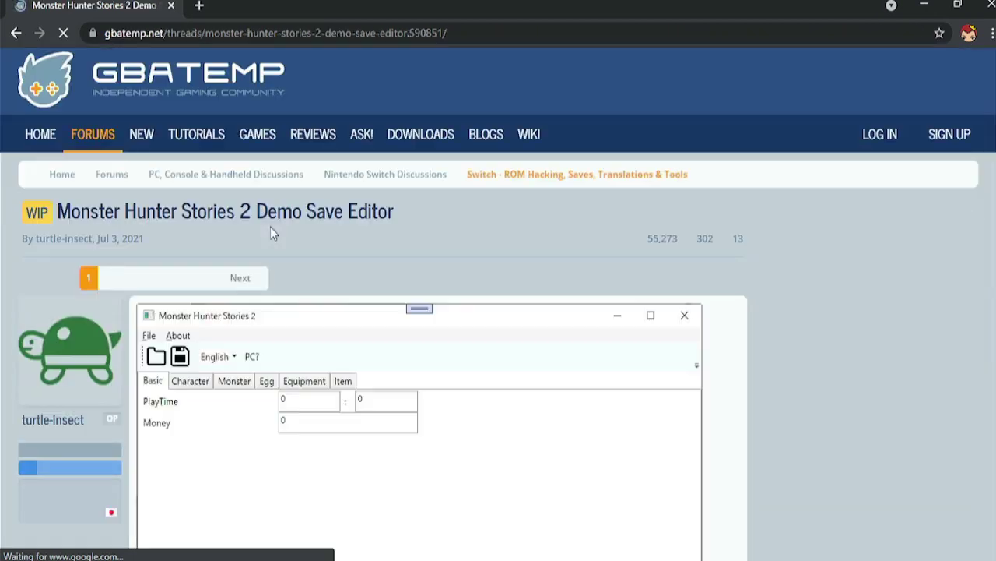
Step: Open the thread's GitHub releases download link in a new tab and switch to that tab
{"action": "scroll", "coordinate": [270, 226], "scroll_direction": "down", "scroll_amount": 5}
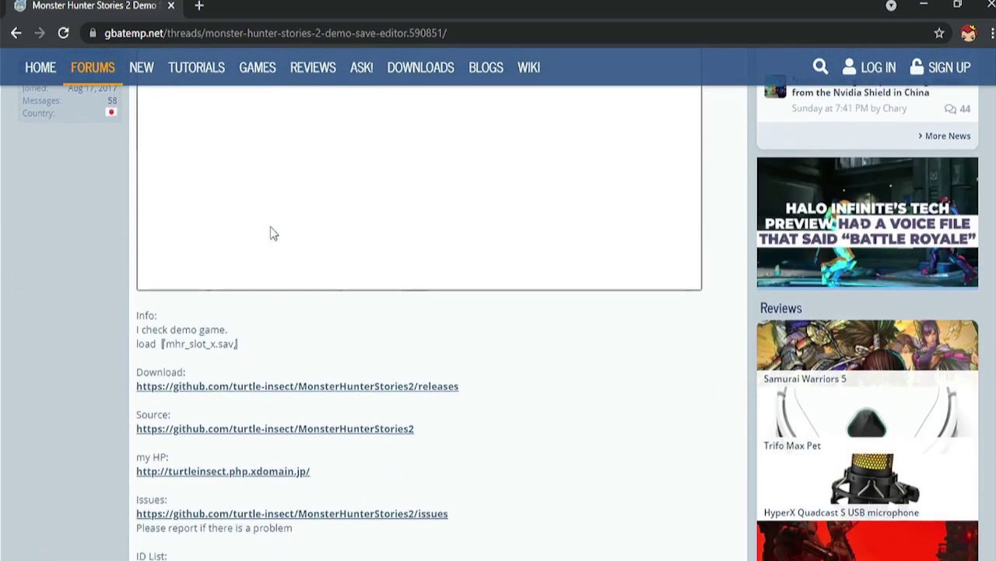
{"action": "scroll", "coordinate": [270, 227], "scroll_direction": "down", "scroll_amount": 1}
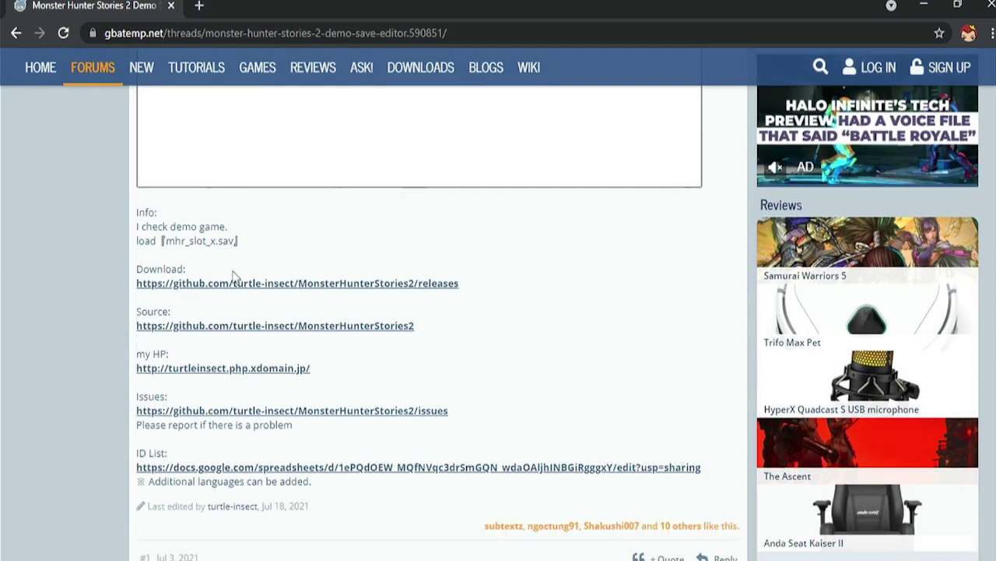
{"action": "right_click", "coordinate": [231, 285]}
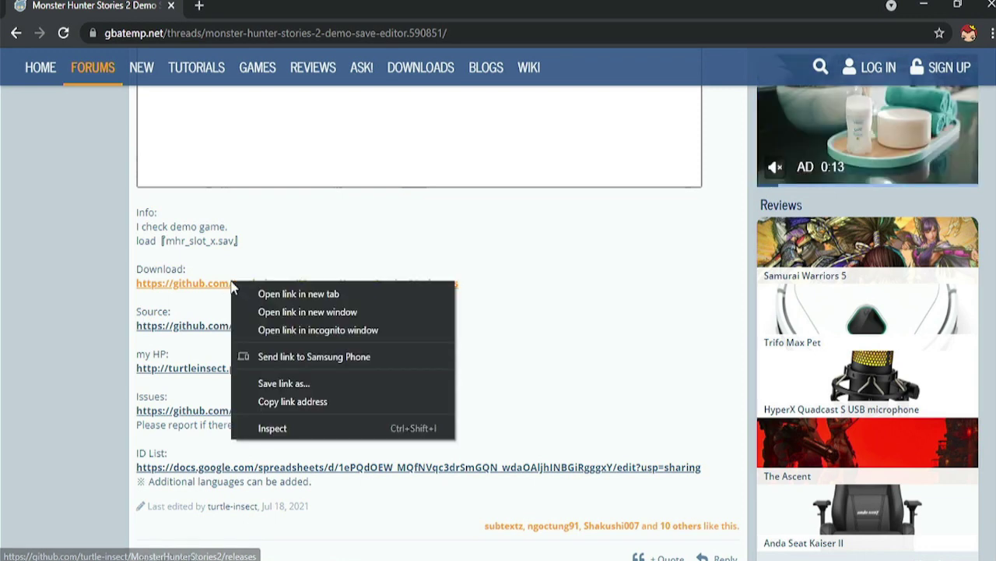
{"action": "left_click", "coordinate": [268, 294]}
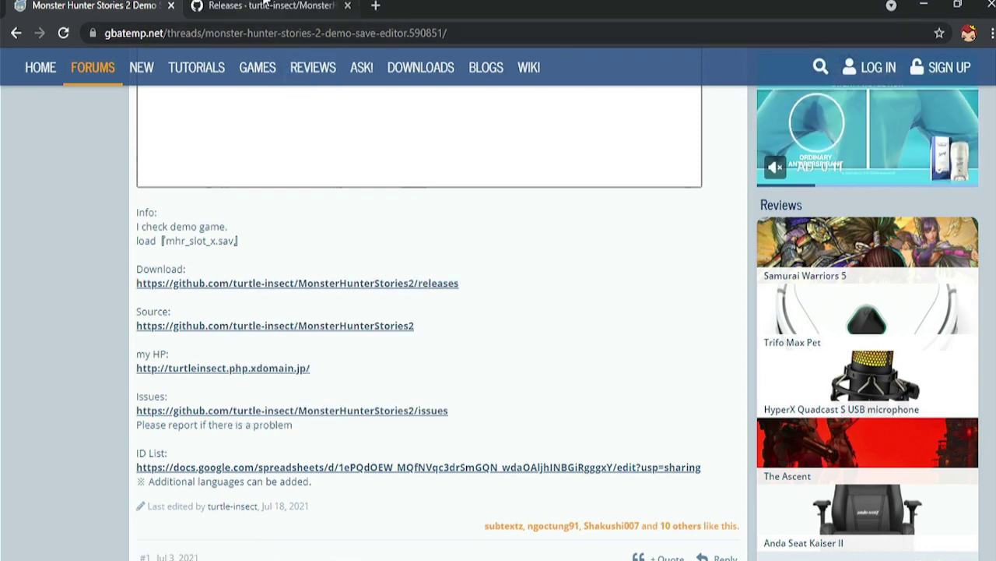
{"action": "left_click", "coordinate": [273, 6]}
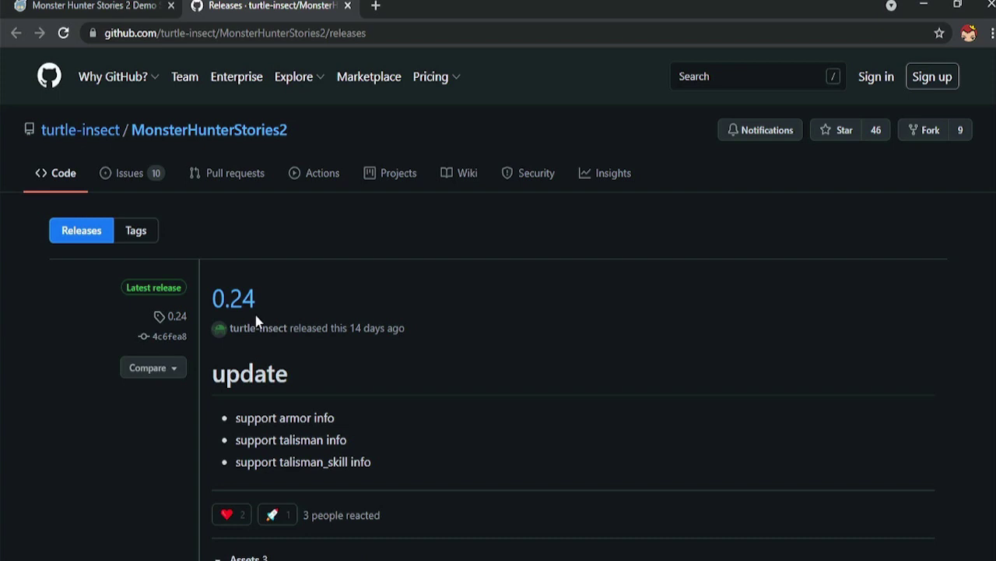
Step: Download 0.24.zip from the latest release and show the downloaded file in its folder
{"action": "scroll", "coordinate": [258, 320], "scroll_direction": "down", "scroll_amount": 2}
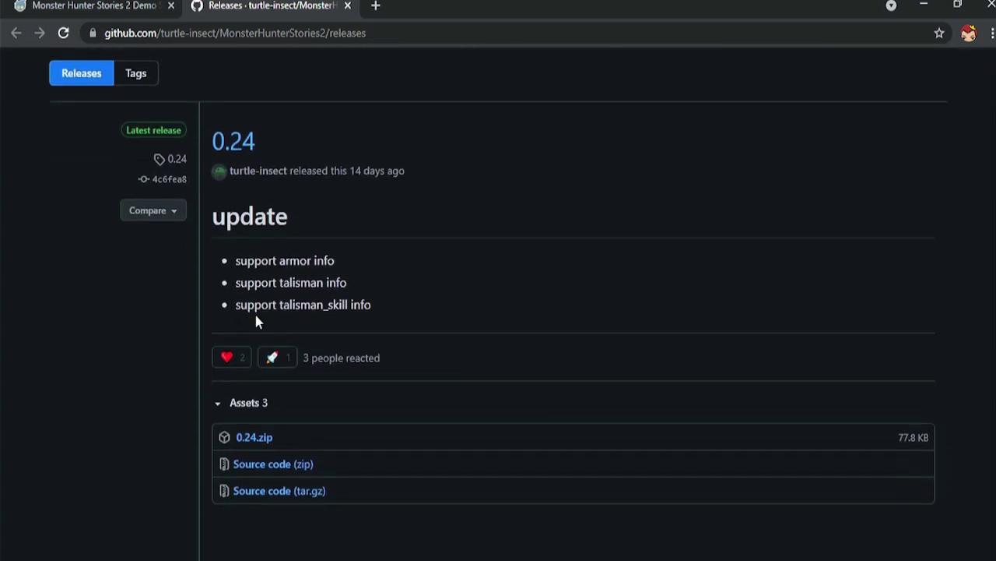
{"action": "left_click", "coordinate": [251, 442]}
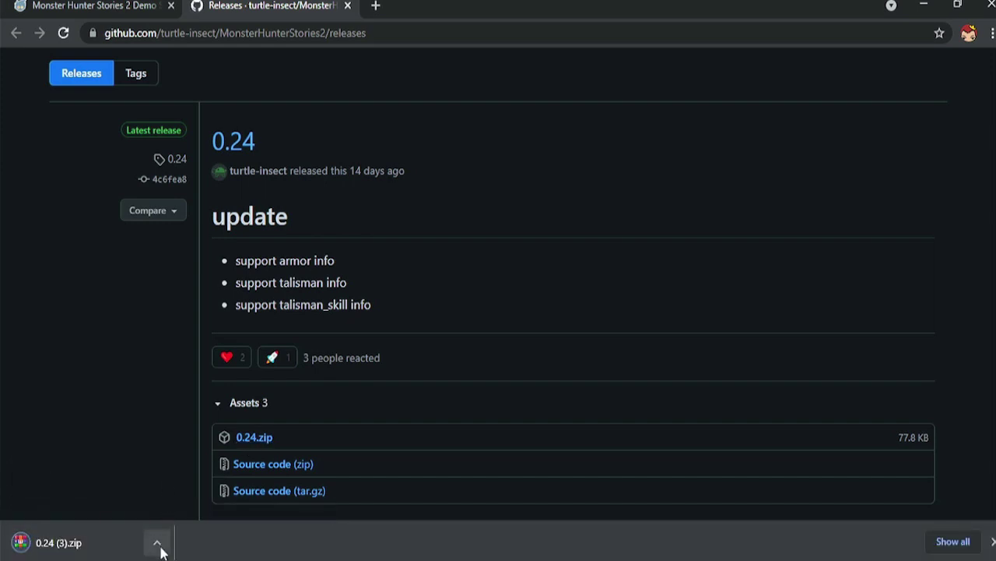
{"action": "left_click", "coordinate": [158, 545]}
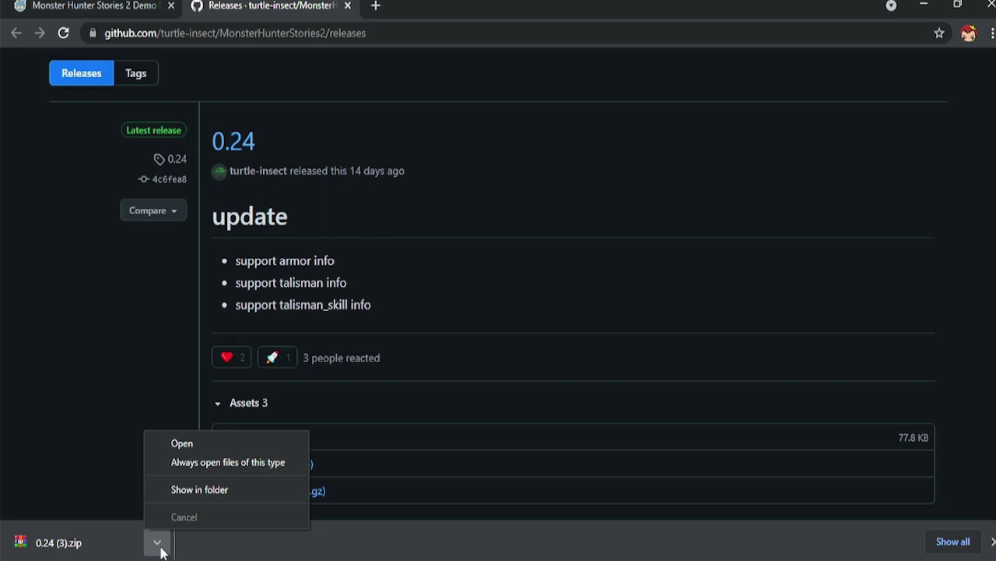
{"action": "left_click", "coordinate": [218, 488]}
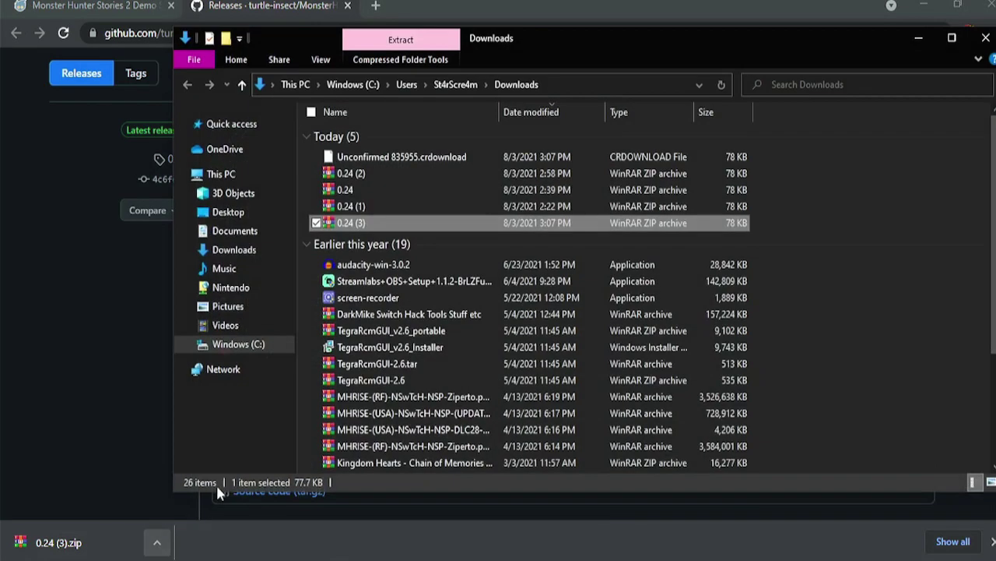
Step: Move the downloaded "0.24 (3)" archive from Downloads into the MHS 2 Editor folder on the desktop
{"action": "right_click", "coordinate": [360, 225]}
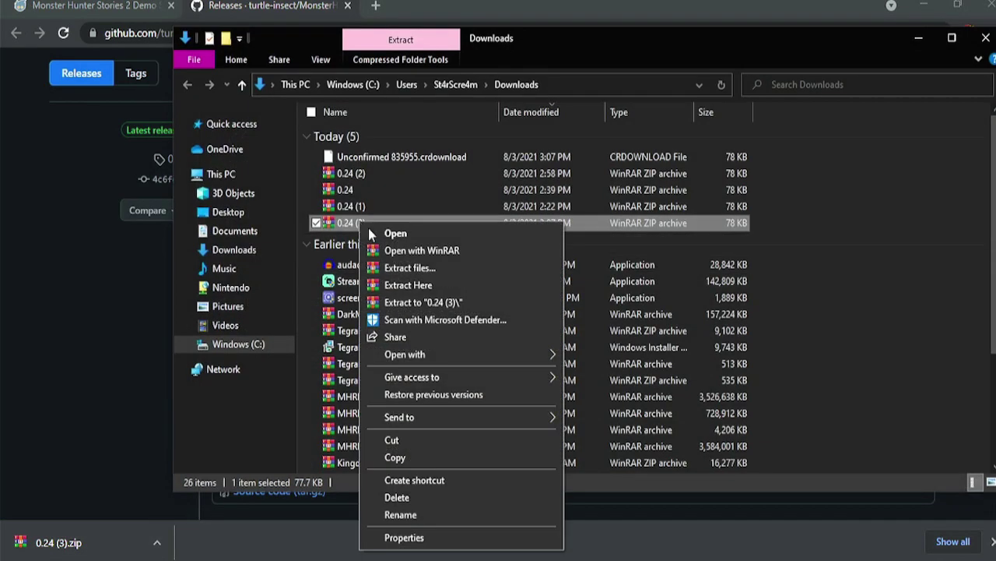
{"action": "left_click", "coordinate": [392, 440]}
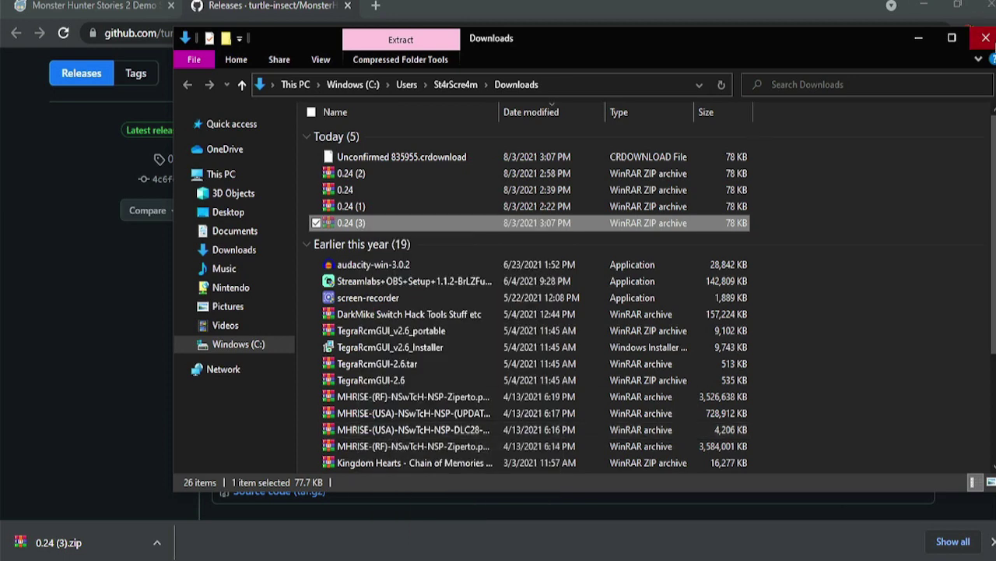
{"action": "left_click", "coordinate": [985, 37]}
{"action": "left_click", "coordinate": [933, 8]}
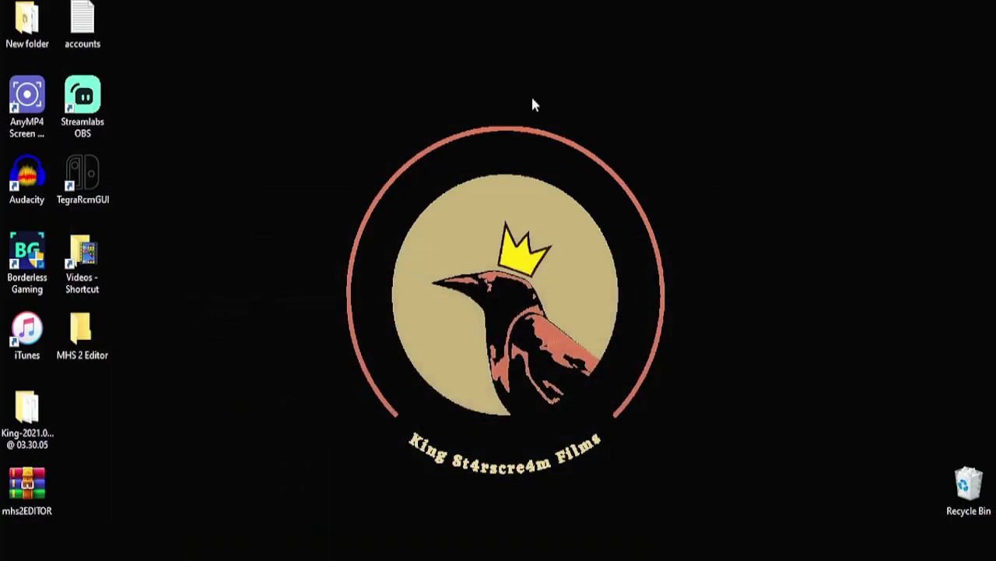
{"action": "left_click", "coordinate": [69, 352]}
{"action": "double_click", "coordinate": [68, 352]}
{"action": "right_click", "coordinate": [368, 296]}
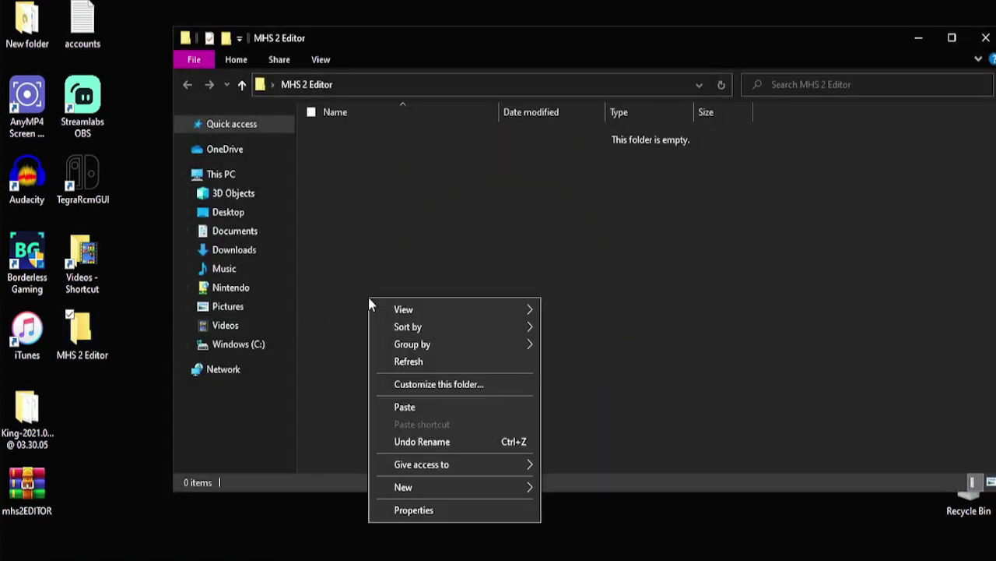
{"action": "left_click", "coordinate": [447, 408]}
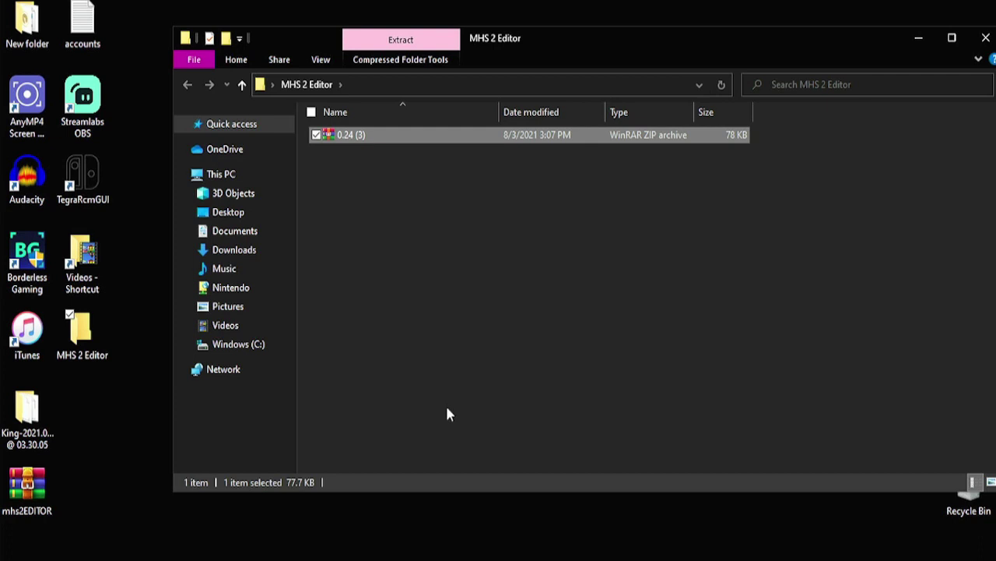
{"action": "left_click", "coordinate": [527, 316]}
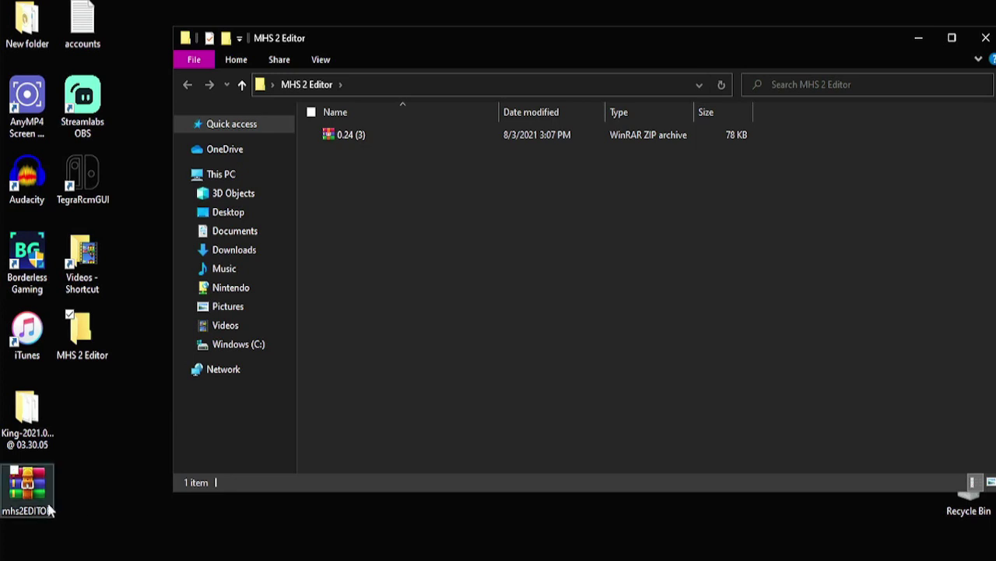
Step: Extract the "0.24 (3)" archive directly into the MHS 2 Editor folder and open the extracted info folder
{"action": "right_click", "coordinate": [360, 142]}
{"action": "left_click", "coordinate": [424, 207]}
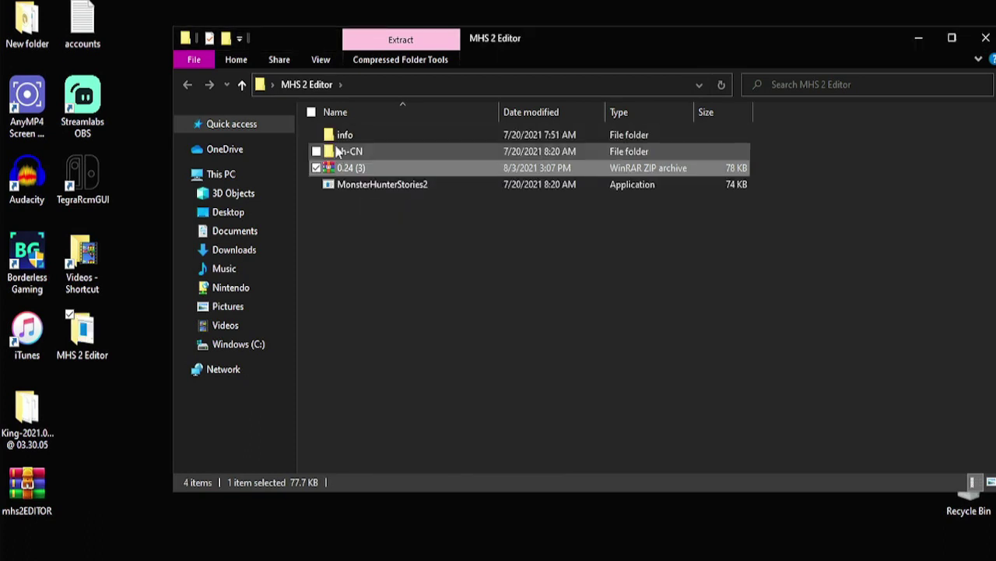
{"action": "double_click", "coordinate": [343, 135]}
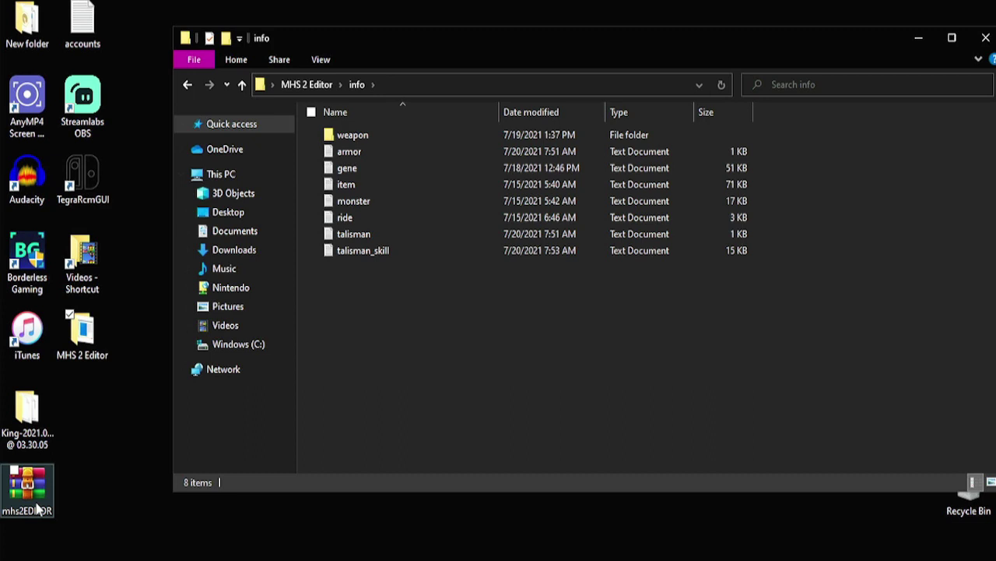
Step: Return to the MHS 2 Editor folder and delete all of its contents
{"action": "left_click", "coordinate": [186, 85]}
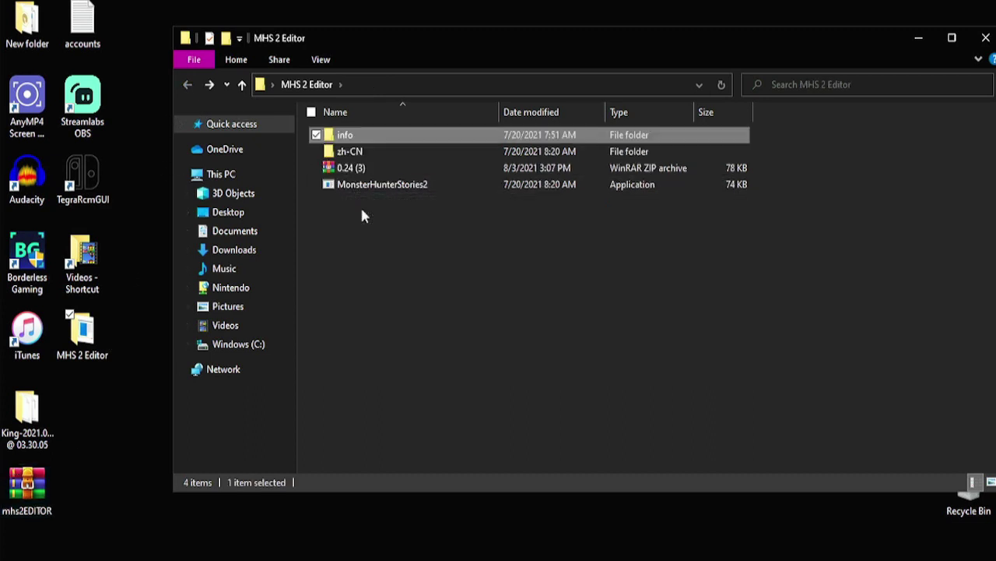
{"action": "left_click_drag", "start_coordinate": [362, 210], "coordinate": [373, 134]}
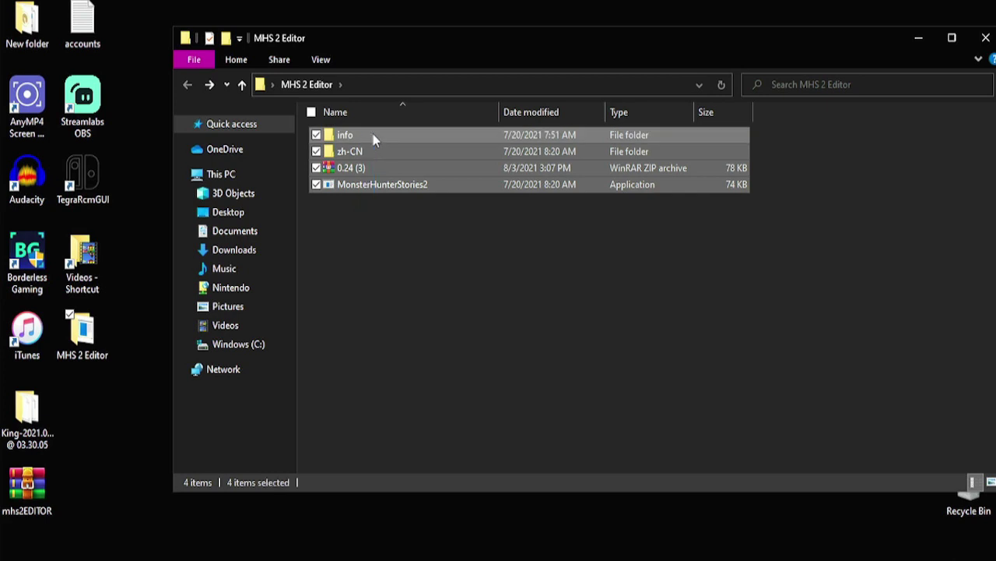
{"action": "key", "text": "Delete"}
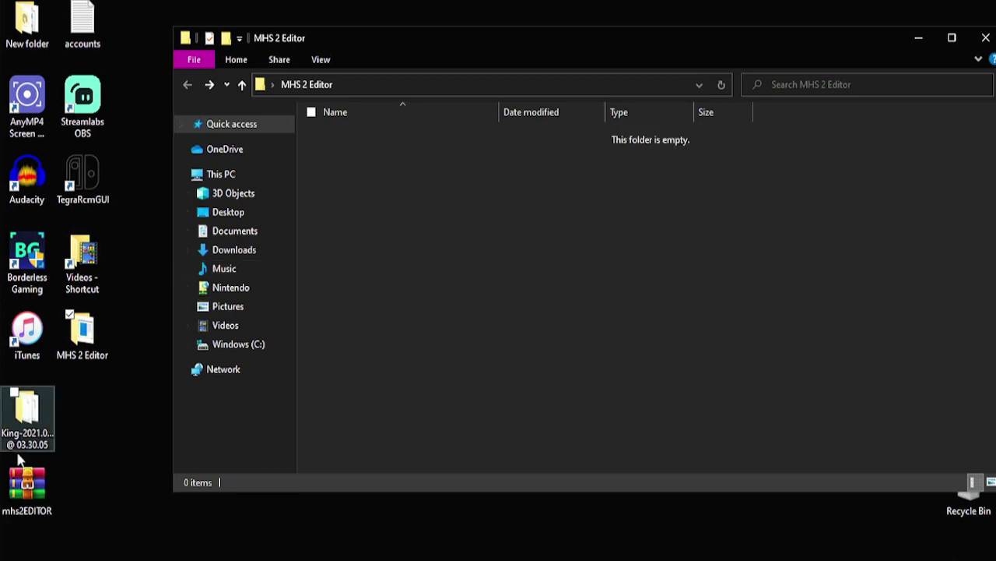
Step: Move the mhs2EDITOR archive from the desktop into the MHS 2 Editor folder and extract it there
{"action": "left_click_drag", "start_coordinate": [21, 491], "coordinate": [338, 286]}
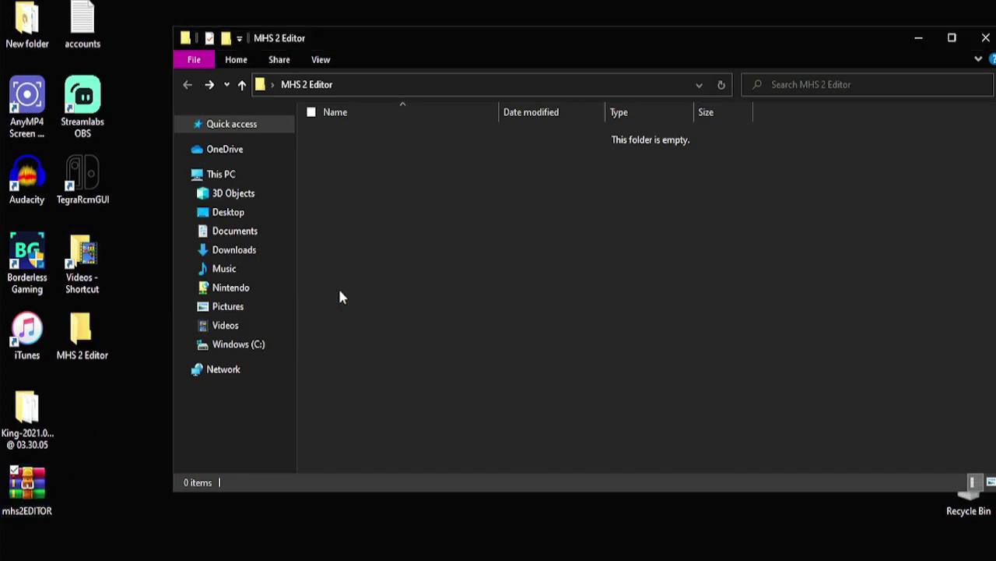
{"action": "right_click", "coordinate": [370, 144]}
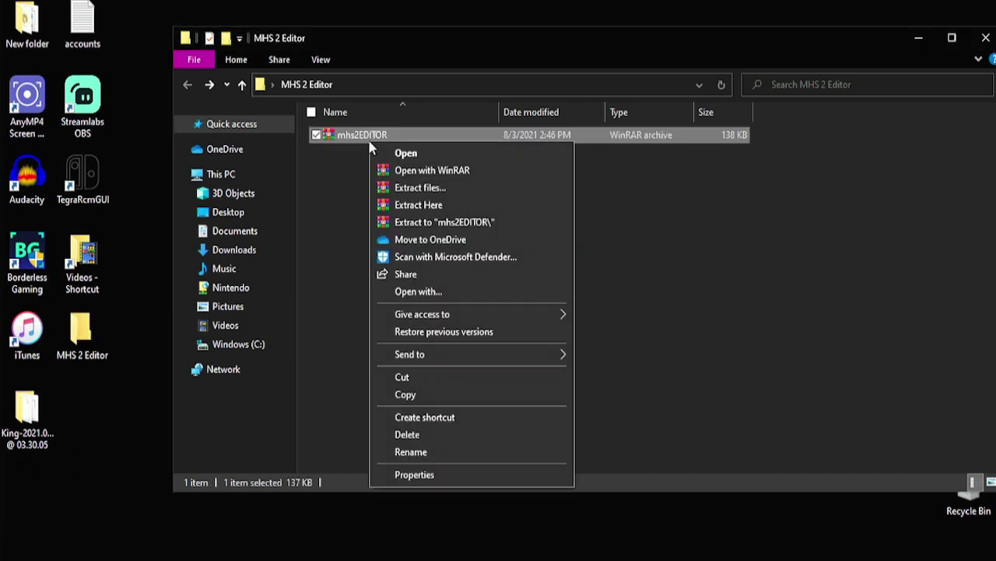
{"action": "left_click", "coordinate": [418, 204]}
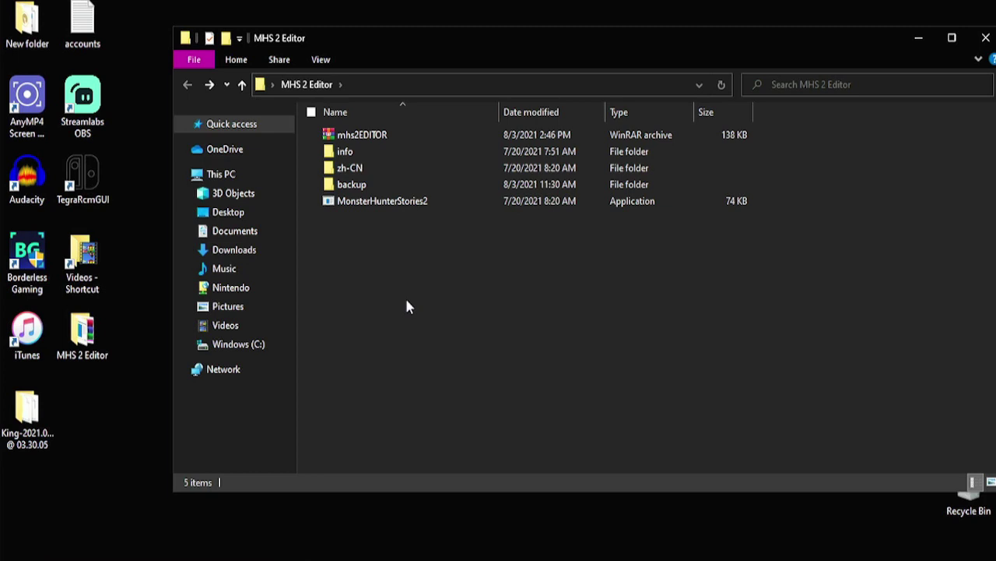
Step: Launch the MonsterHunterStories2 application from the extracted files and choose English as its language
{"action": "double_click", "coordinate": [387, 204]}
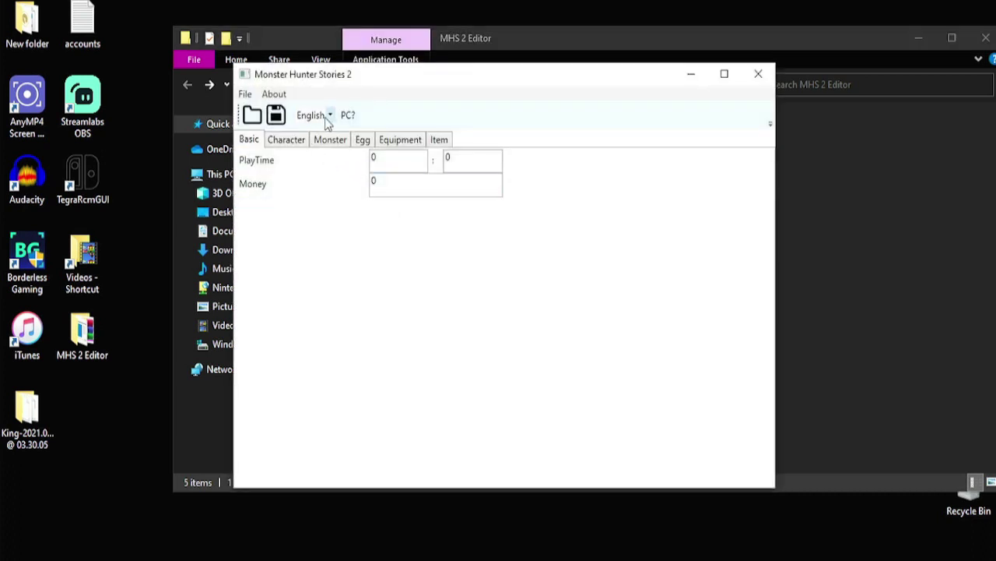
{"action": "left_click", "coordinate": [327, 123]}
{"action": "left_click", "coordinate": [314, 147]}
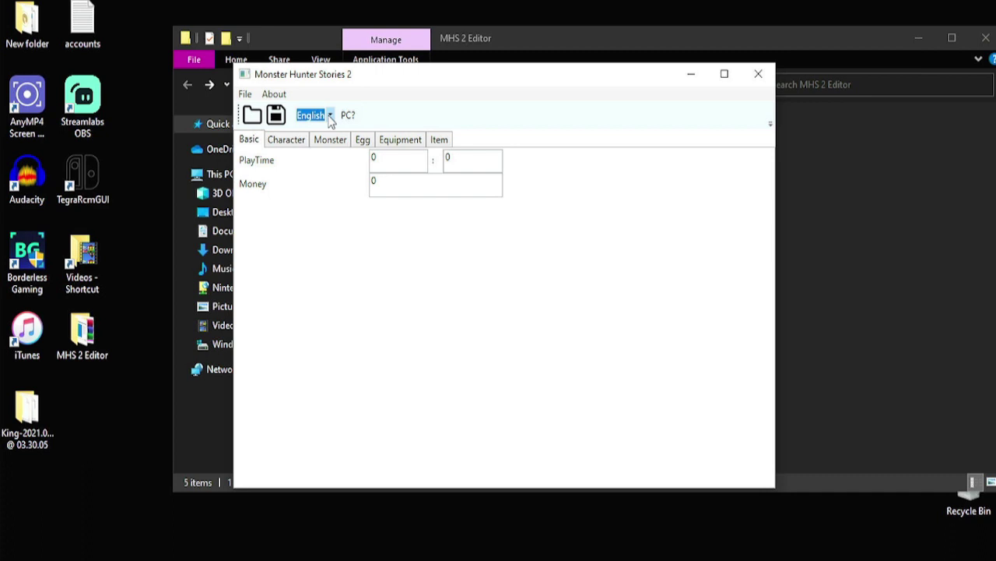
Step: Load mhr_slot_1.sav from the desktop folder "King-2021.08.03 @ 03.30.05" into the save editor
{"action": "left_click", "coordinate": [246, 95]}
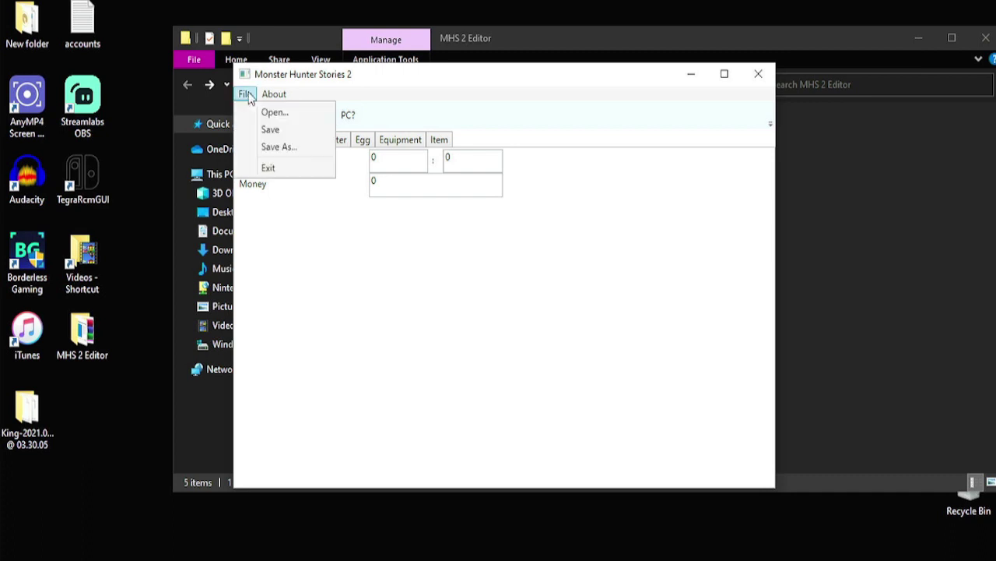
{"action": "left_click", "coordinate": [246, 95]}
{"action": "left_click", "coordinate": [246, 95]}
{"action": "left_click", "coordinate": [273, 113]}
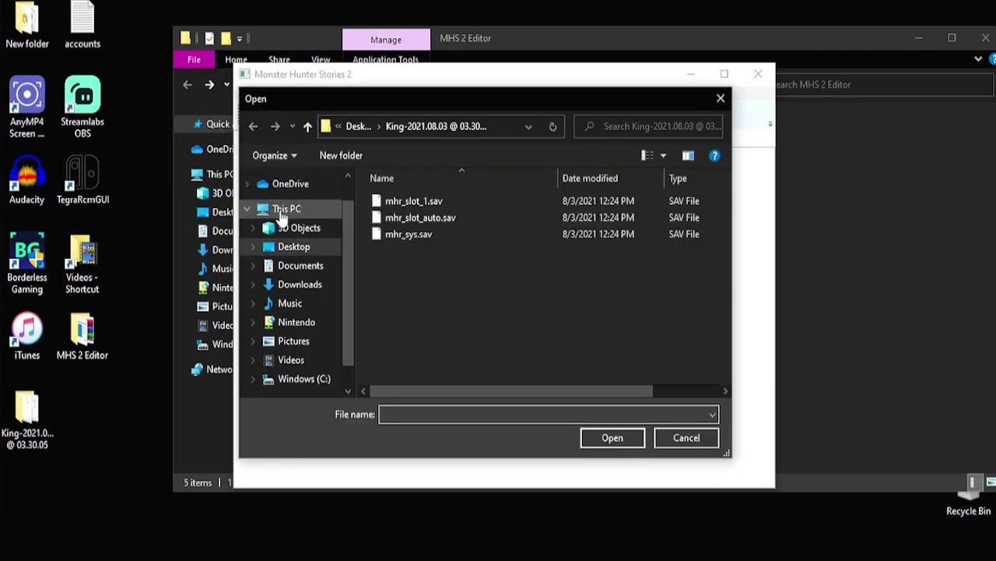
{"action": "left_click", "coordinate": [286, 246]}
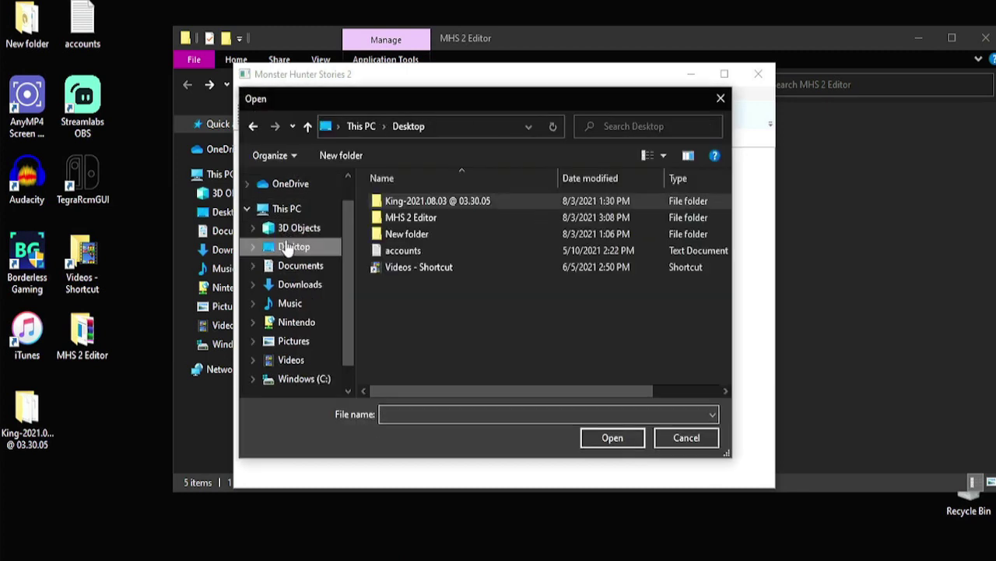
{"action": "double_click", "coordinate": [437, 204]}
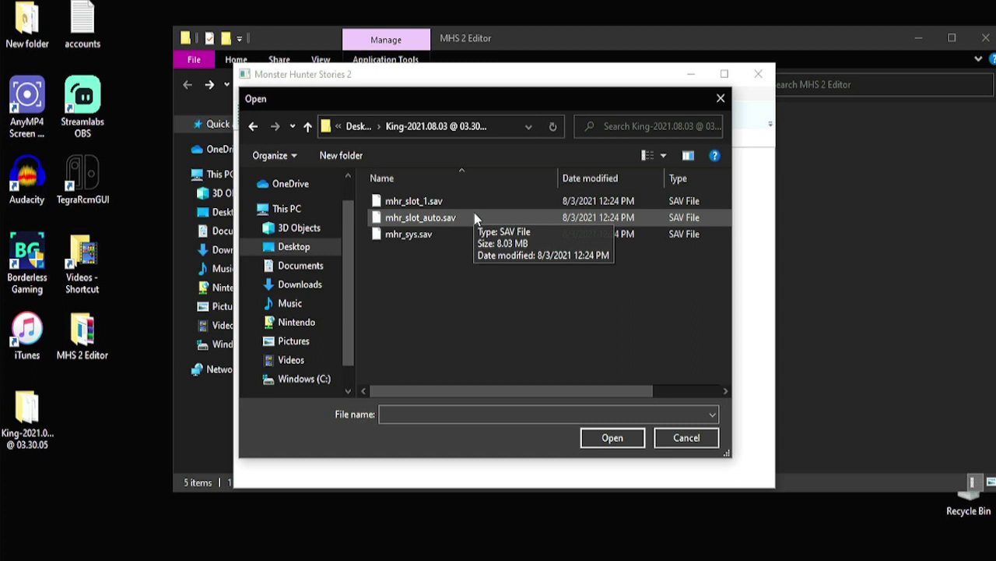
{"action": "left_click", "coordinate": [467, 208]}
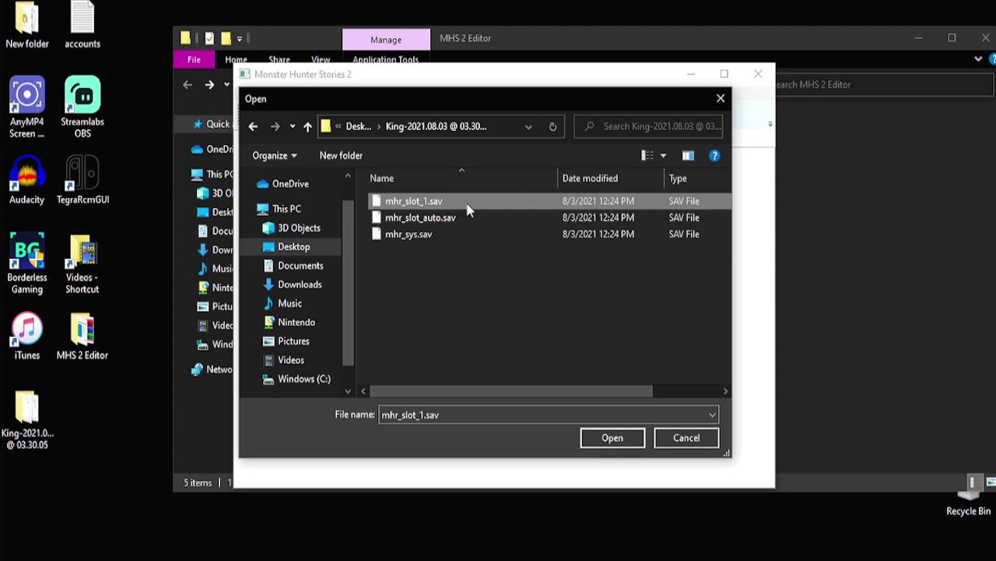
{"action": "left_click", "coordinate": [467, 208]}
{"action": "left_click", "coordinate": [510, 209]}
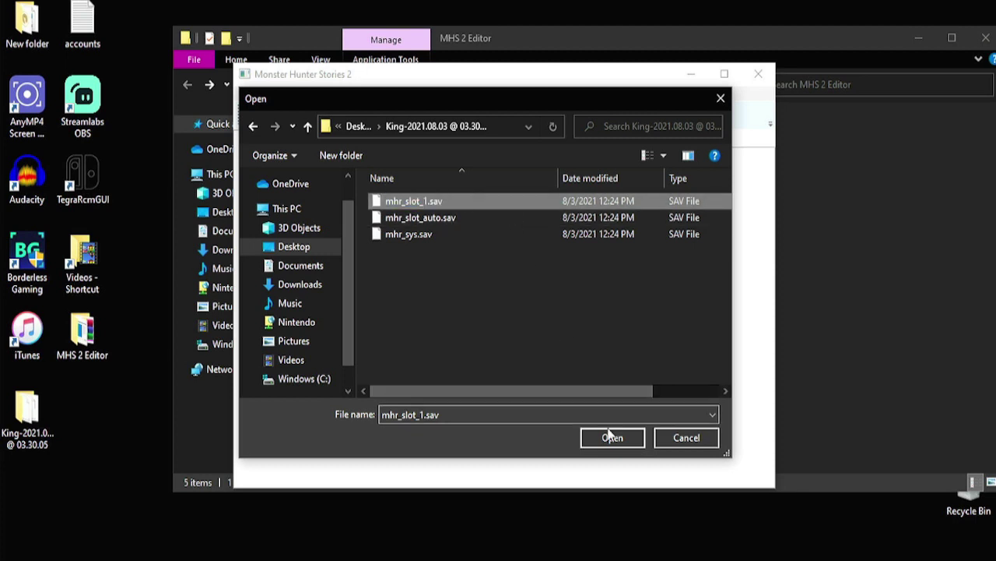
{"action": "left_click", "coordinate": [611, 436]}
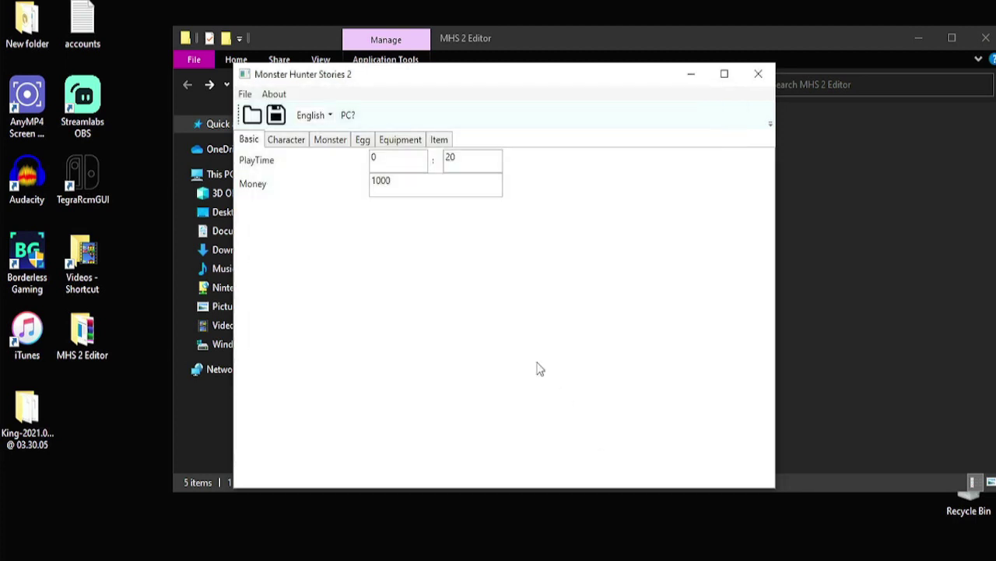
Step: Set Money in the save's basic data to 9999999
{"action": "left_click", "coordinate": [288, 139]}
{"action": "left_click", "coordinate": [289, 160]}
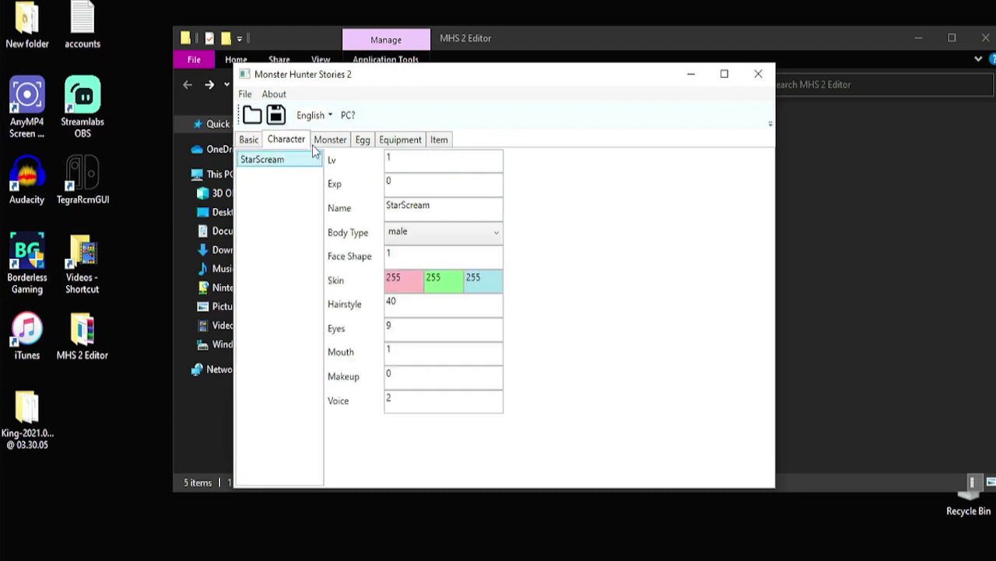
{"action": "left_click", "coordinate": [251, 139]}
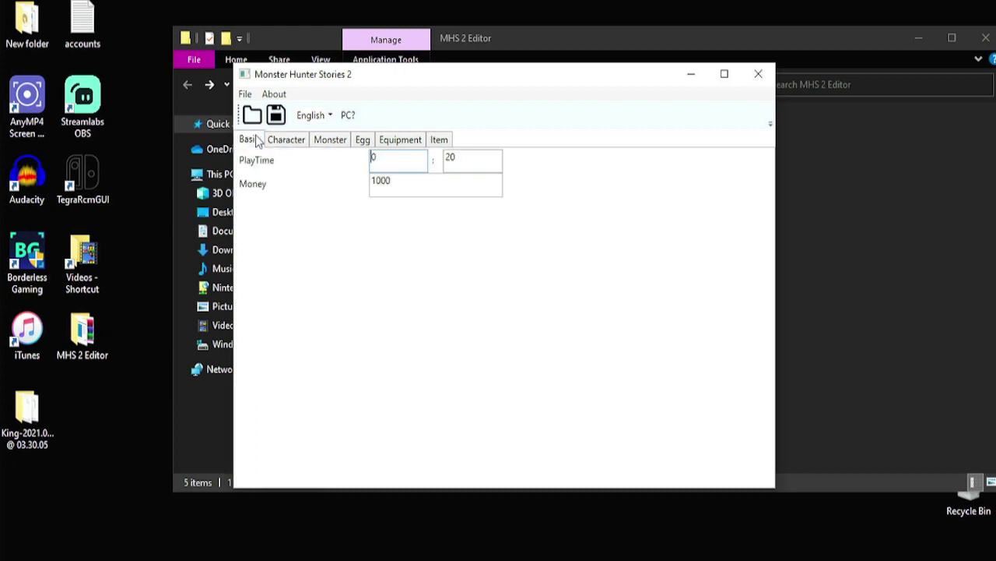
{"action": "left_click", "coordinate": [405, 181]}
{"action": "key", "text": "BackSpace"}
{"action": "key", "text": "BackSpace"}
{"action": "key", "text": "BackSpace"}
{"action": "key", "text": "BackSpace"}
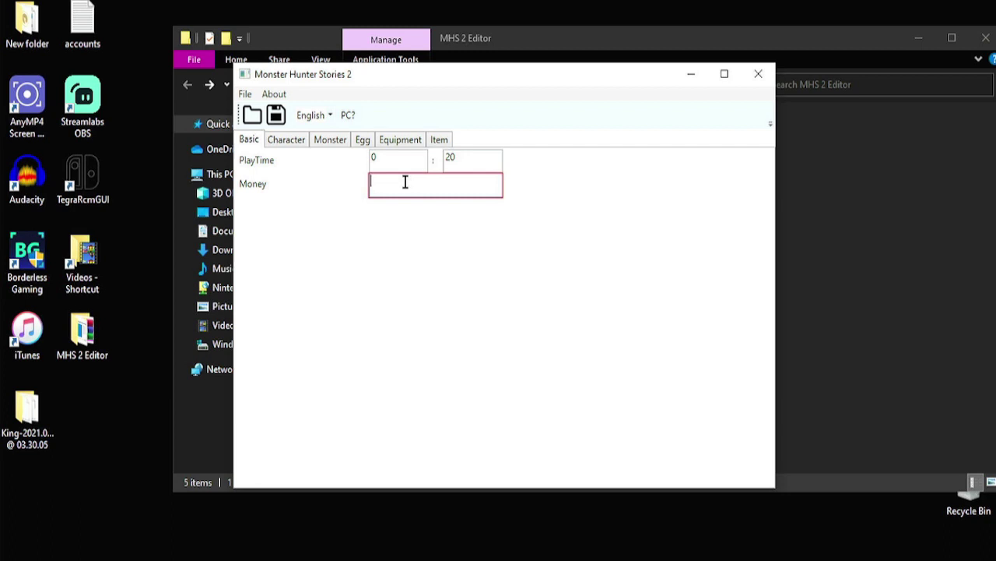
{"action": "type", "text": "9999999"}
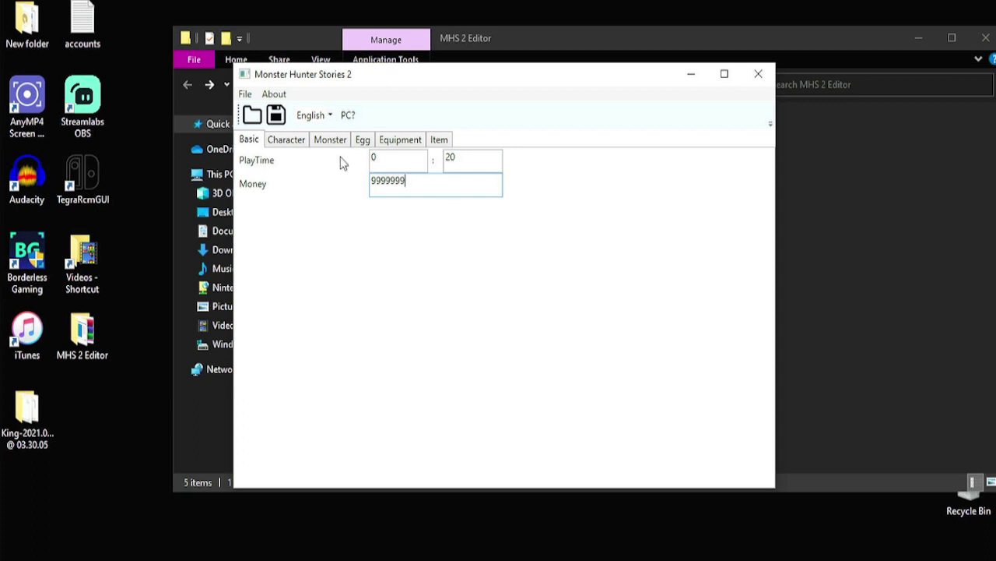
Step: Set the character StarScream's level to 58 and experience to 68803
{"action": "left_click", "coordinate": [287, 140]}
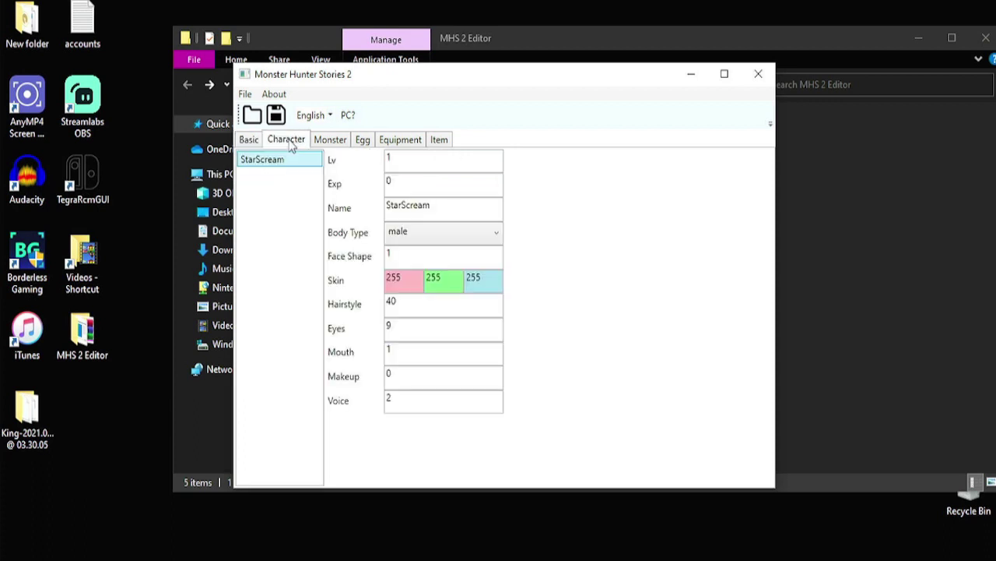
{"action": "left_click", "coordinate": [411, 158]}
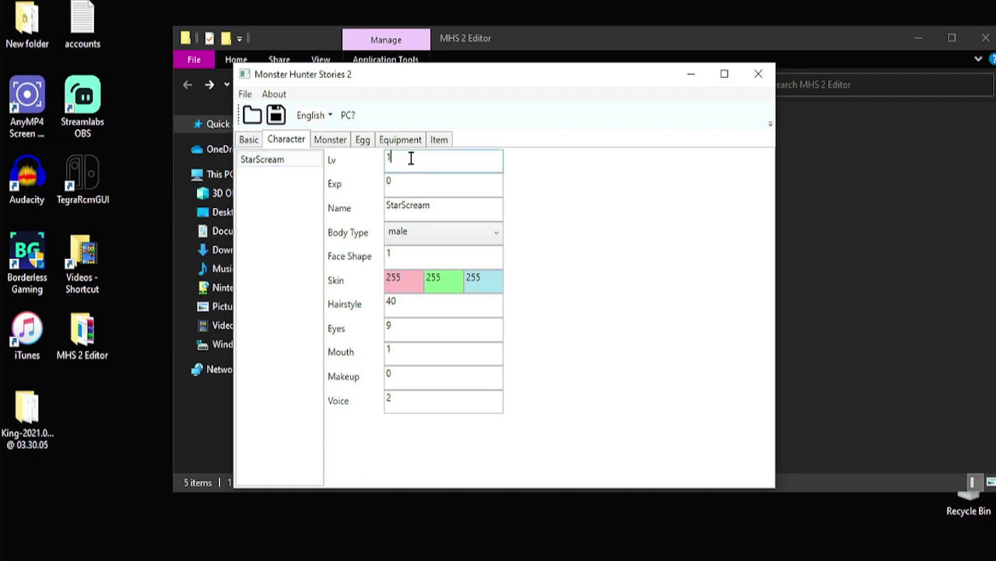
{"action": "key", "text": "BackSpace"}
{"action": "type", "text": "34"}
{"action": "key", "text": "BackSpace"}
{"action": "key", "text": "BackSpace"}
{"action": "type", "text": "58"}
{"action": "left_click", "coordinate": [446, 183]}
{"action": "key", "text": "BackSpace"}
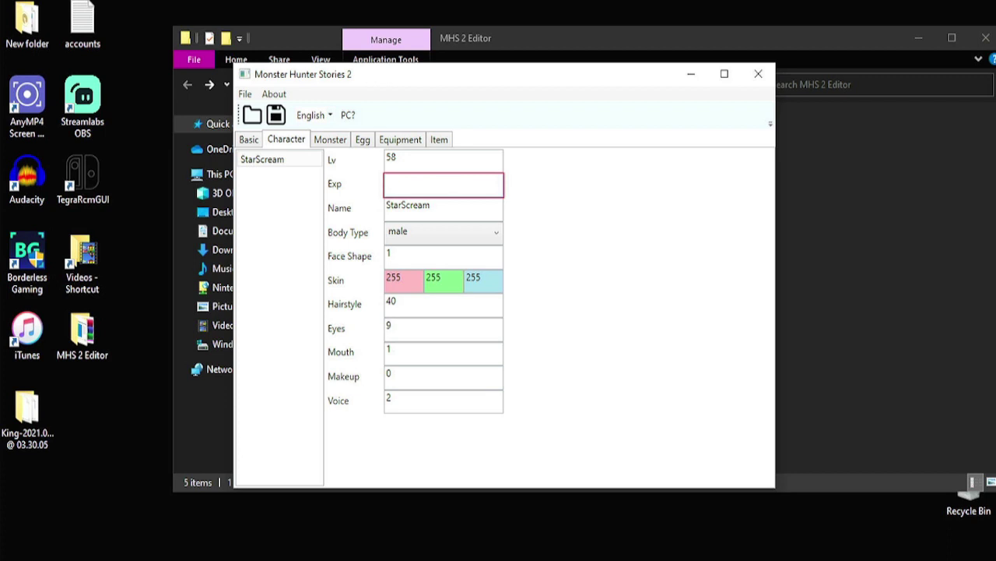
{"action": "type", "text": "68803"}
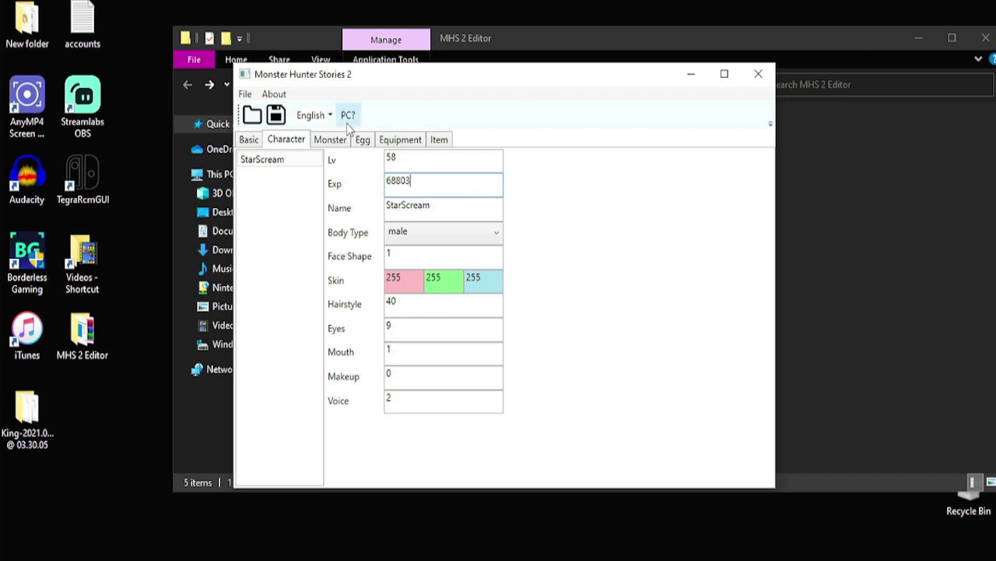
Step: Change the type of the monster Ranmar to Bazelgeuse
{"action": "left_click", "coordinate": [331, 140]}
{"action": "left_click", "coordinate": [264, 159]}
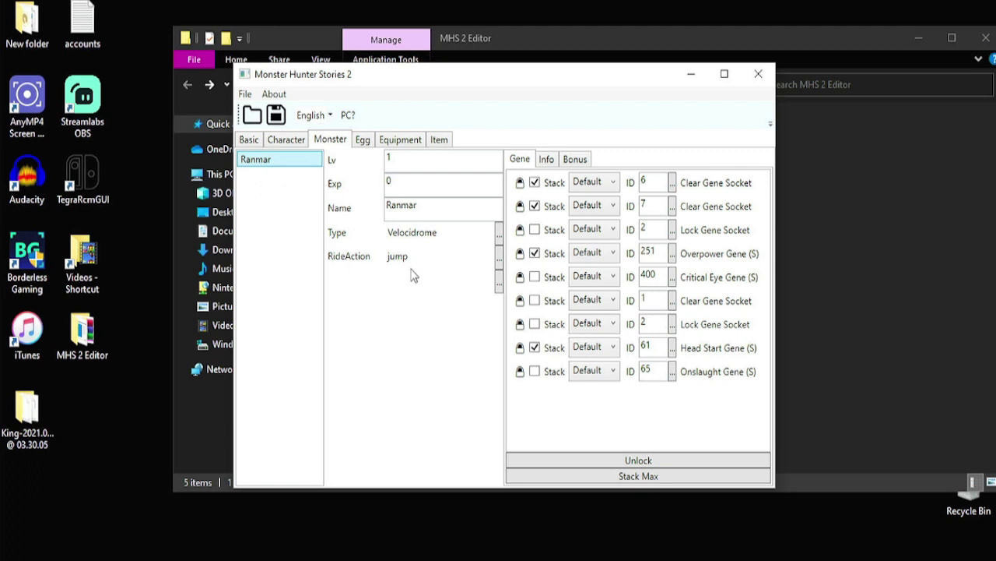
{"action": "left_click", "coordinate": [499, 233]}
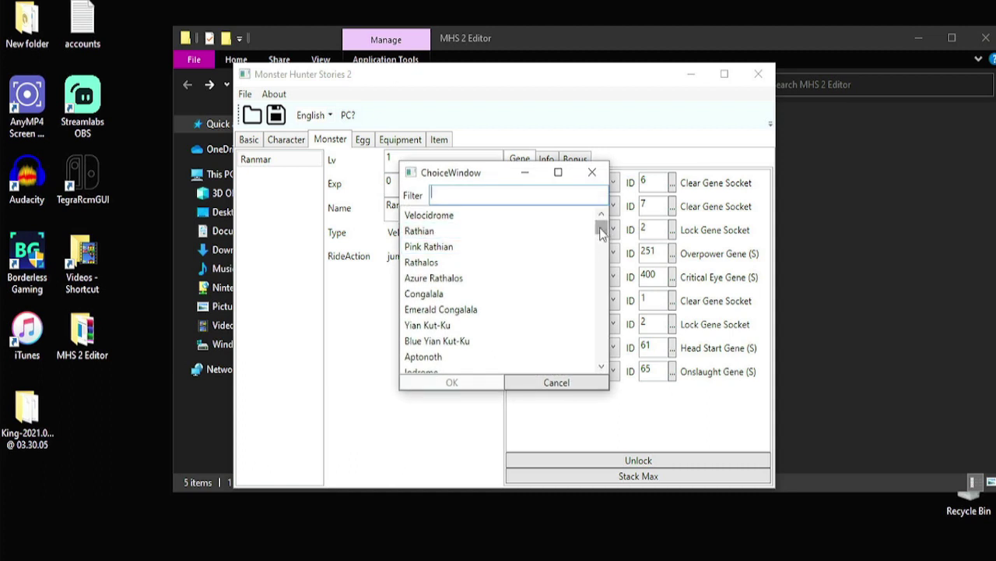
{"action": "left_click_drag", "start_coordinate": [602, 233], "coordinate": [601, 354]}
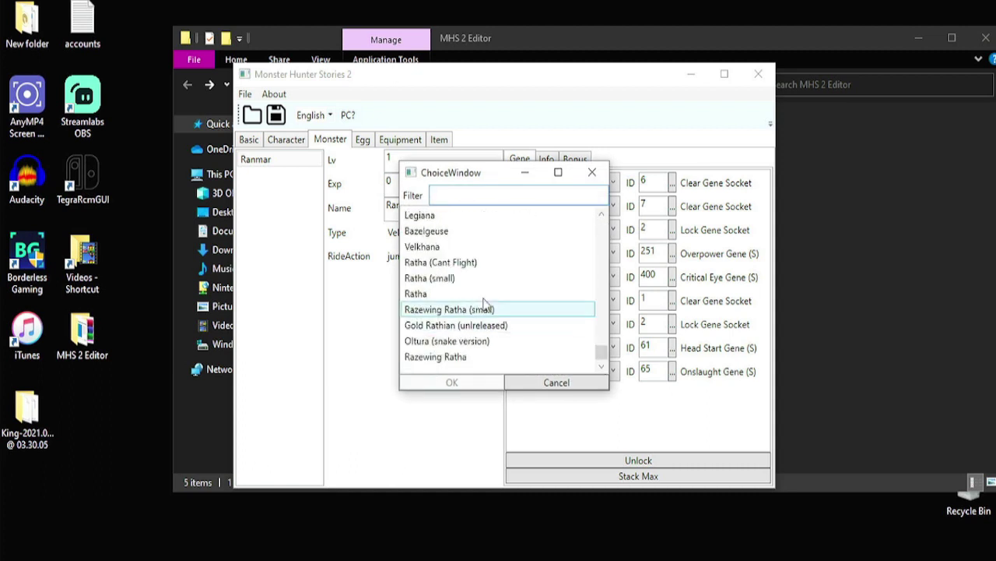
{"action": "left_click", "coordinate": [449, 232]}
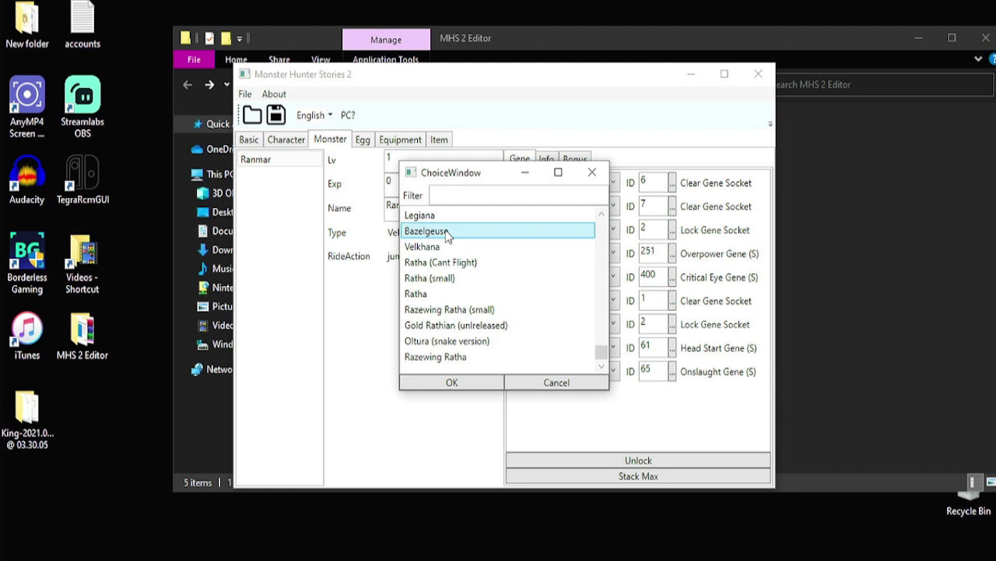
{"action": "left_click", "coordinate": [461, 381]}
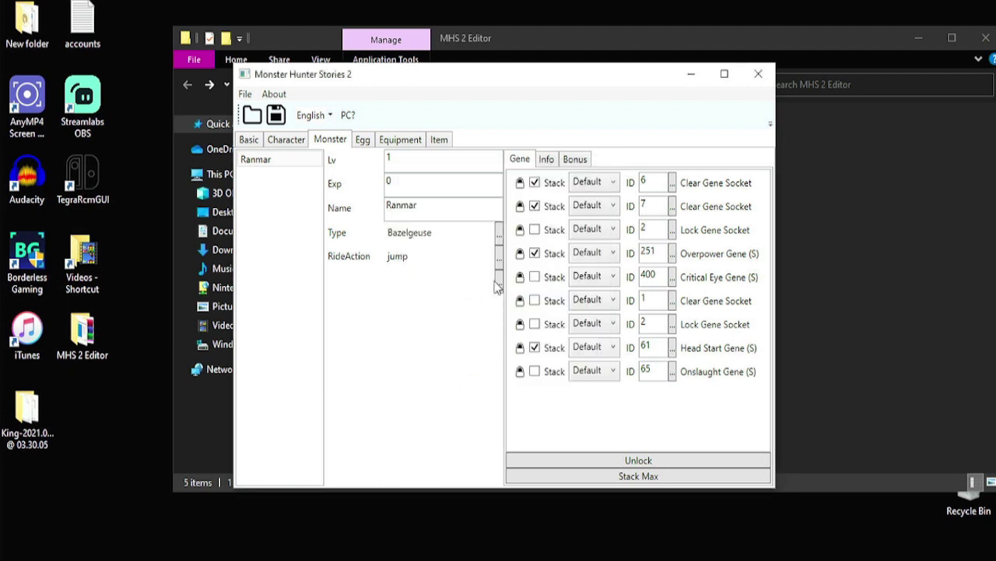
Step: Set the monster's ride action to Roar
{"action": "left_click", "coordinate": [500, 260]}
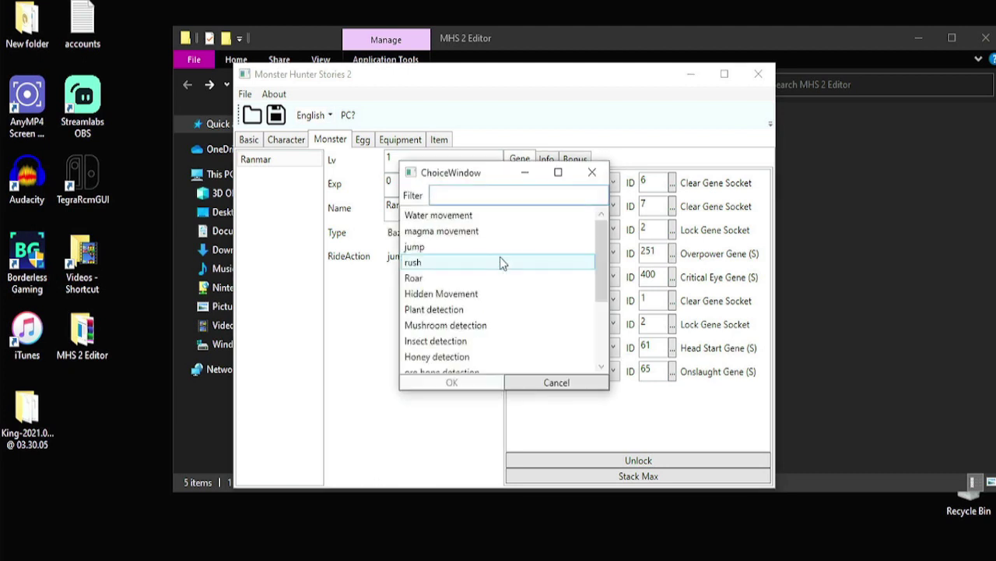
{"action": "left_click", "coordinate": [481, 281]}
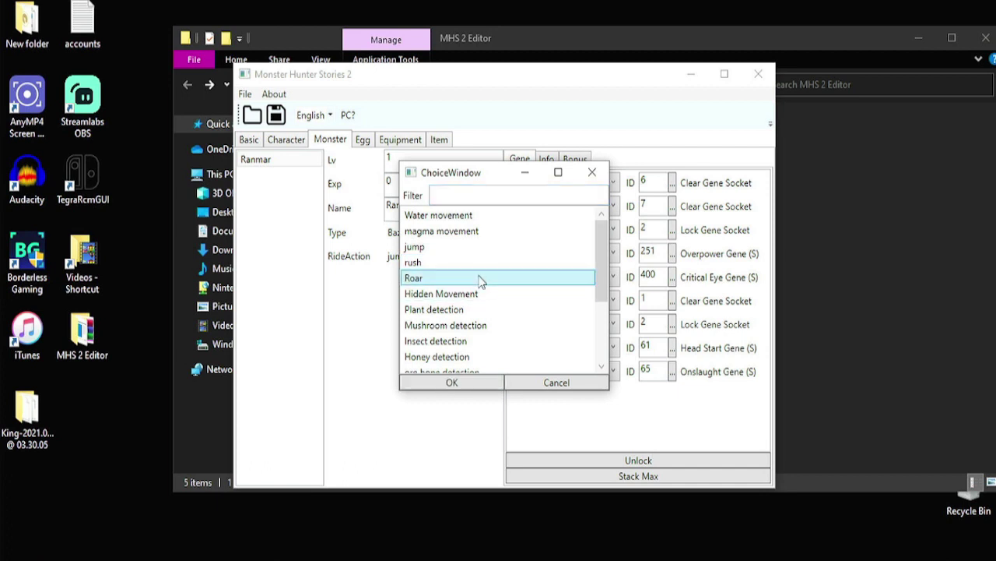
{"action": "left_click", "coordinate": [457, 383]}
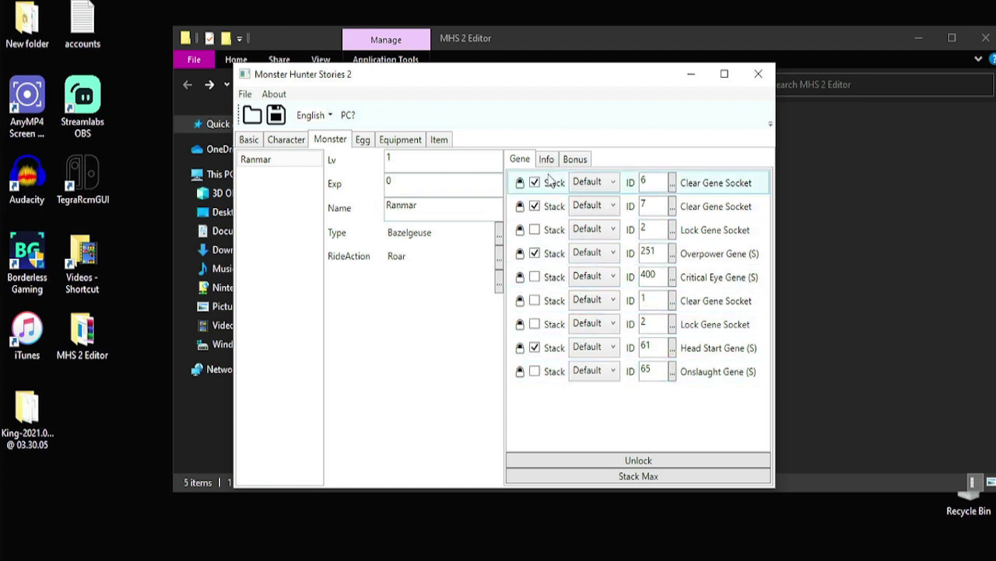
Step: Look through the monster's gene stack options, bonus attack and defense values, and info
{"action": "left_click", "coordinate": [600, 187]}
{"action": "left_click", "coordinate": [599, 187]}
{"action": "left_click", "coordinate": [574, 159]}
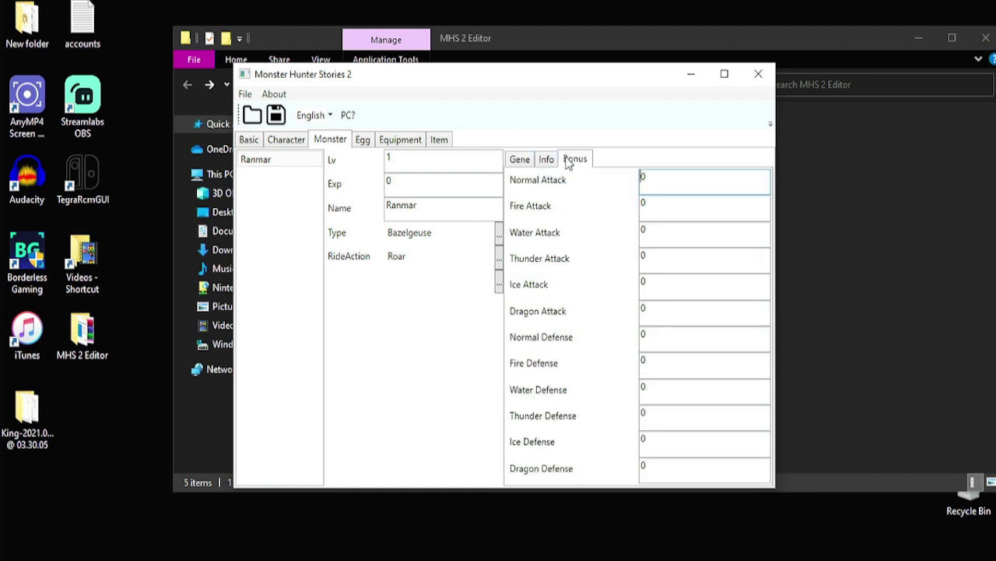
{"action": "left_click", "coordinate": [544, 160]}
{"action": "left_click", "coordinate": [527, 161]}
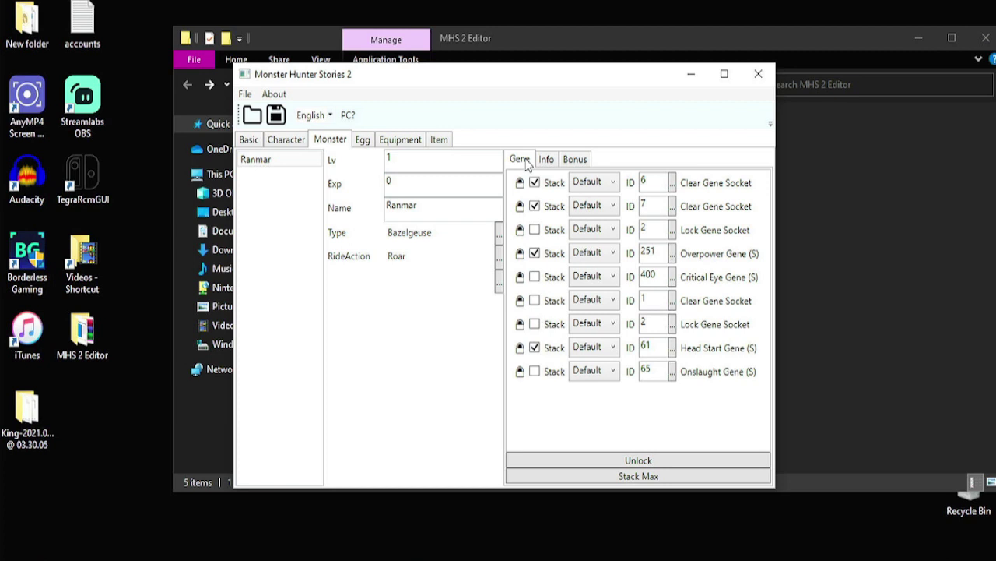
Step: Append a blank egg to the save's egg list and select it
{"action": "left_click", "coordinate": [363, 142]}
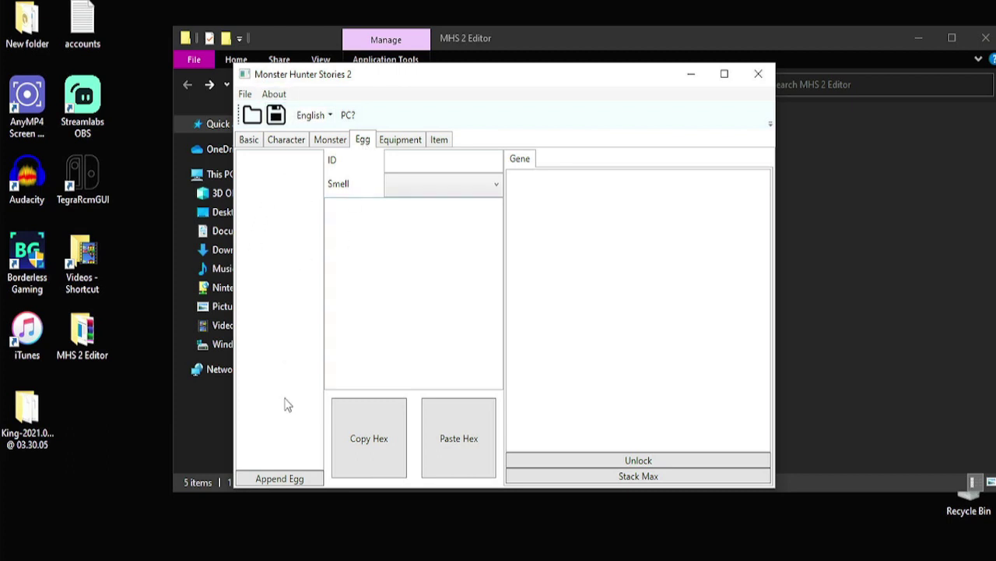
{"action": "left_click", "coordinate": [280, 479]}
{"action": "left_click", "coordinate": [260, 173]}
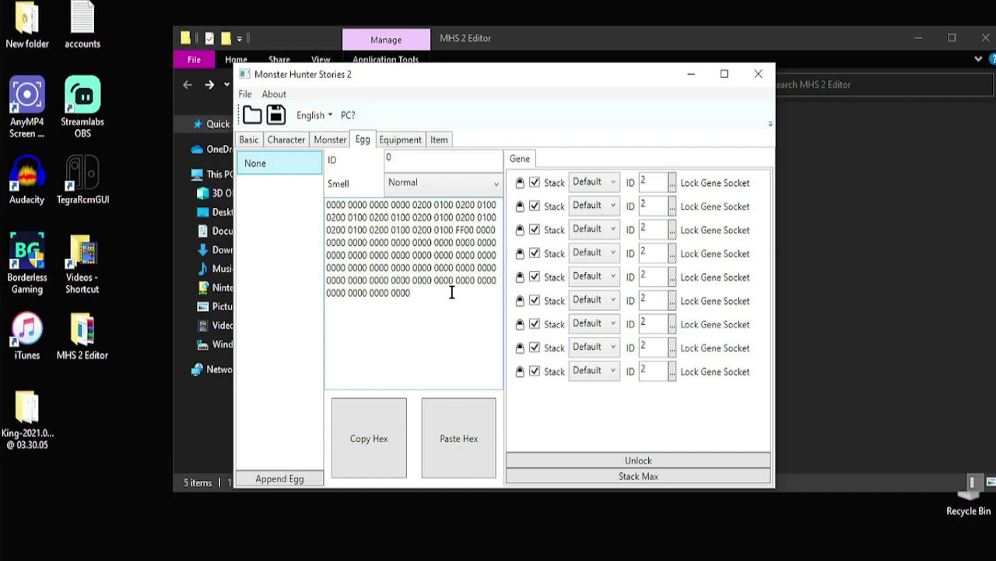
Step: Switch to the browser and open the ID List spreadsheet linked in the GBAtemp save editor thread in a new tab
{"action": "left_click", "coordinate": [355, 472]}
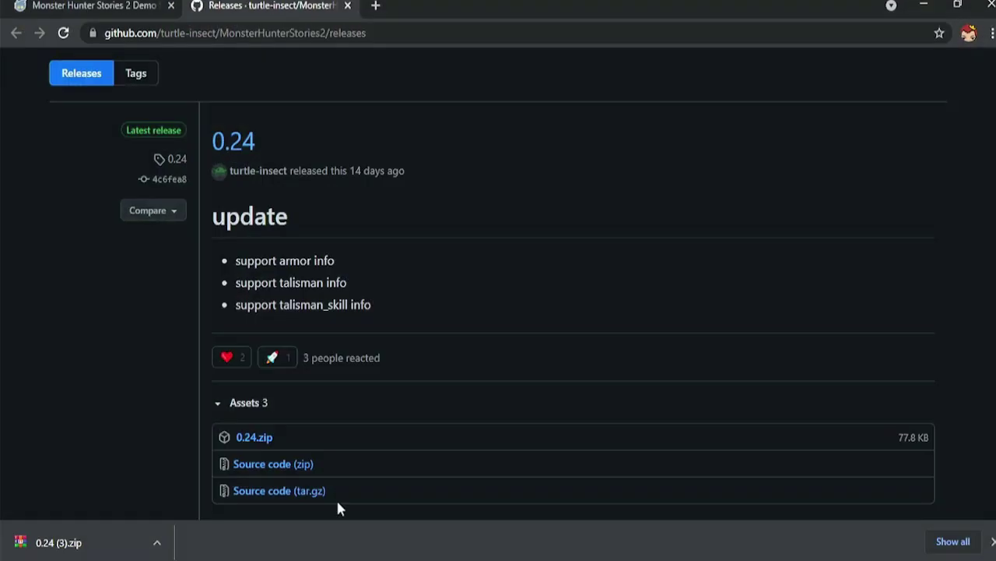
{"action": "left_click", "coordinate": [89, 8]}
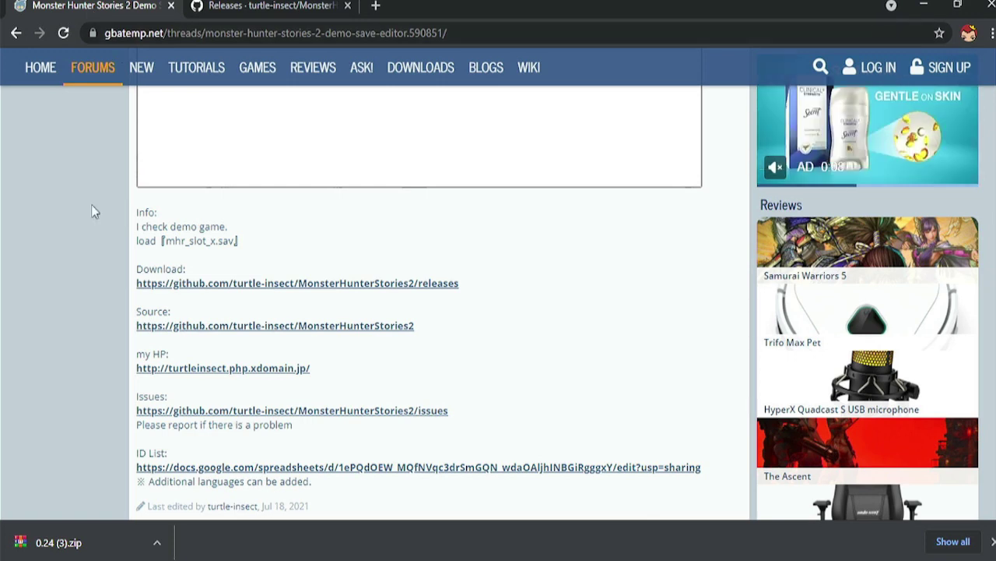
{"action": "scroll", "coordinate": [91, 207], "scroll_direction": "down", "scroll_amount": 2}
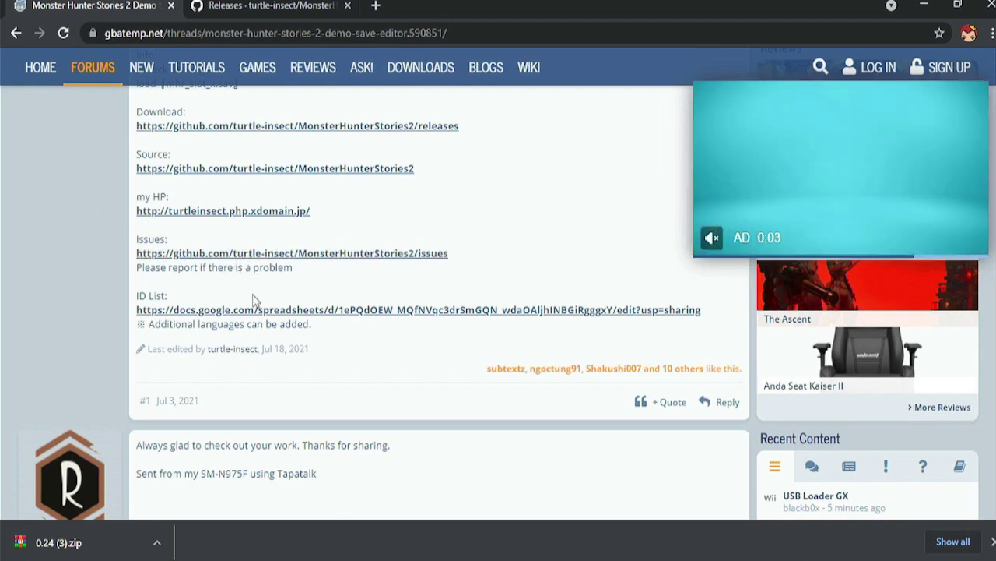
{"action": "right_click", "coordinate": [250, 313]}
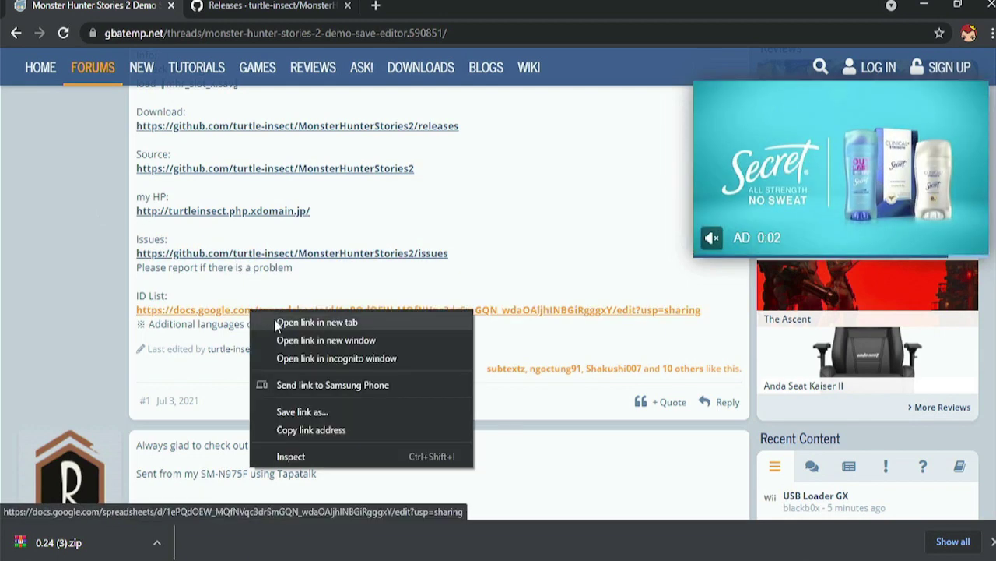
{"action": "left_click", "coordinate": [282, 322]}
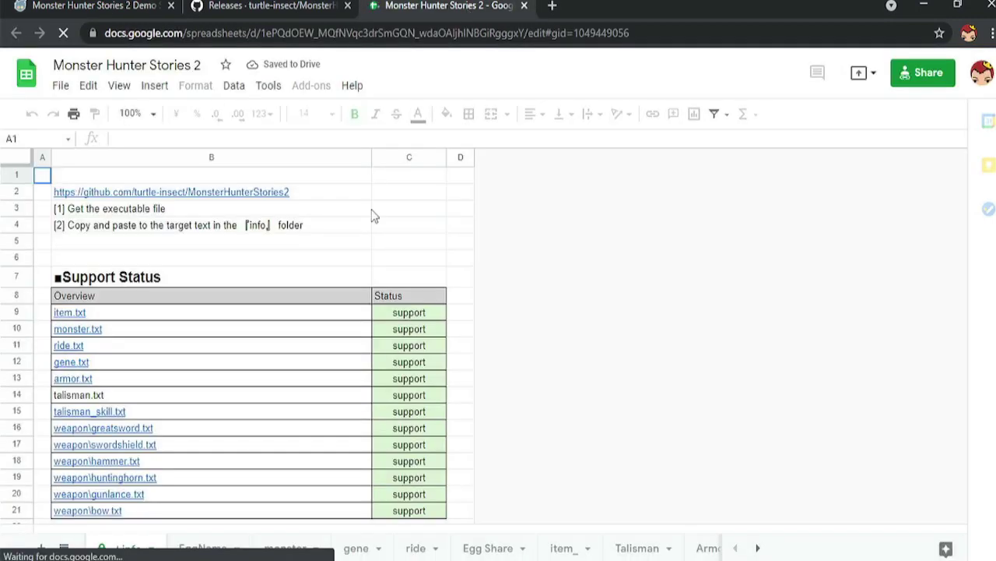
Step: Copy the full hex ID of the Black Gravios egg from the Egg Share sheet
{"action": "left_click", "coordinate": [500, 548]}
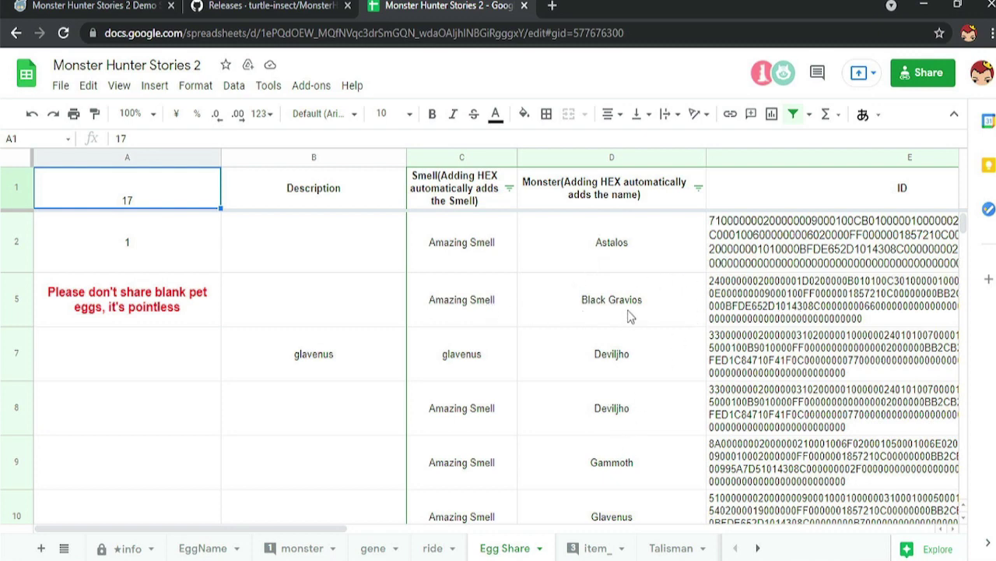
{"action": "left_click", "coordinate": [791, 302]}
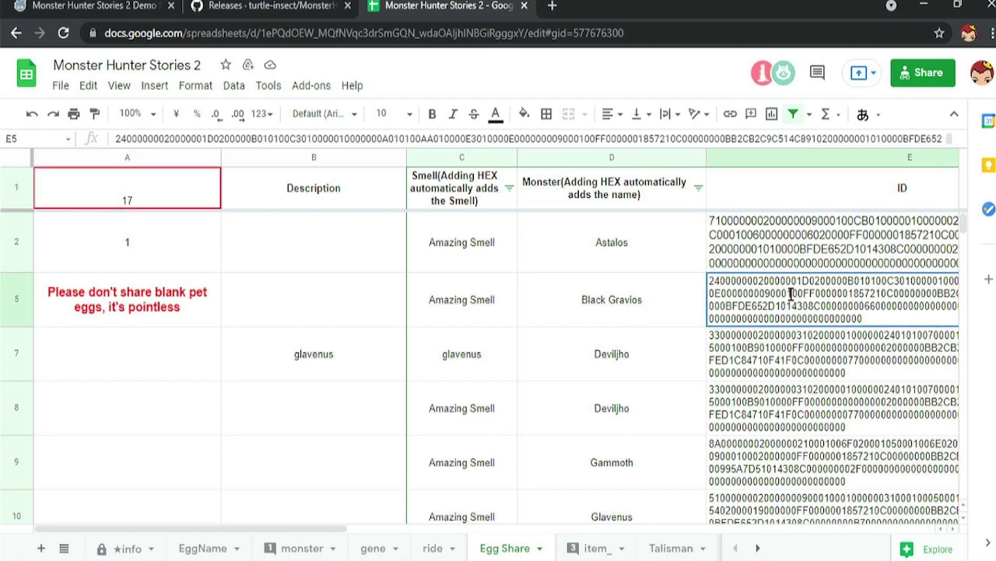
{"action": "double_click", "coordinate": [792, 299]}
{"action": "key", "text": "ctrl+a"}
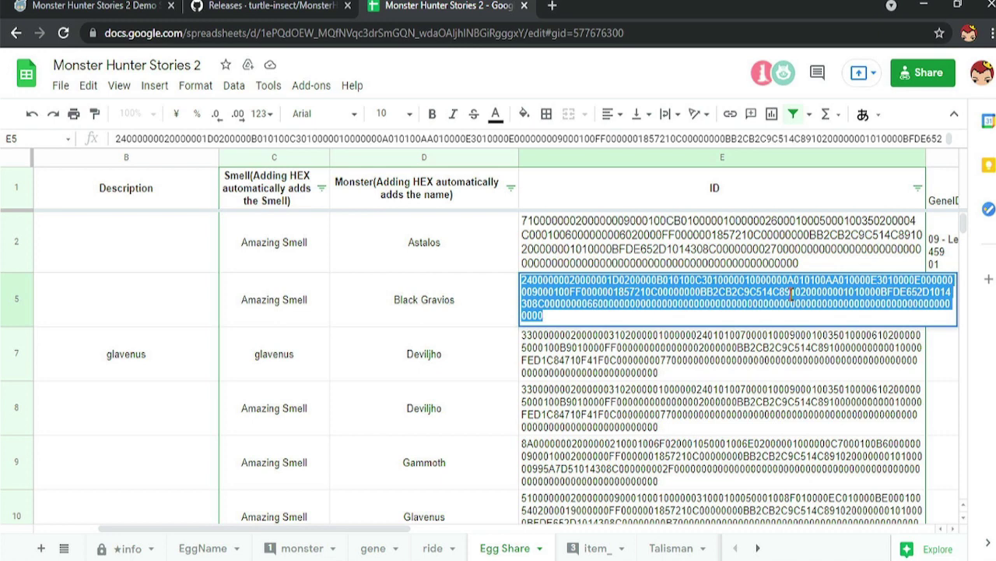
{"action": "right_click", "coordinate": [791, 293]}
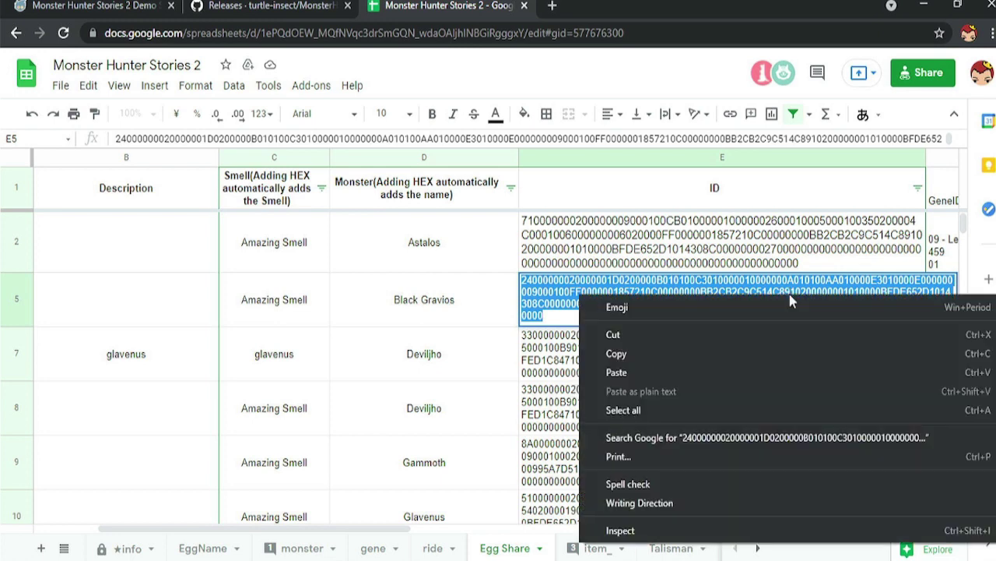
{"action": "left_click", "coordinate": [732, 354]}
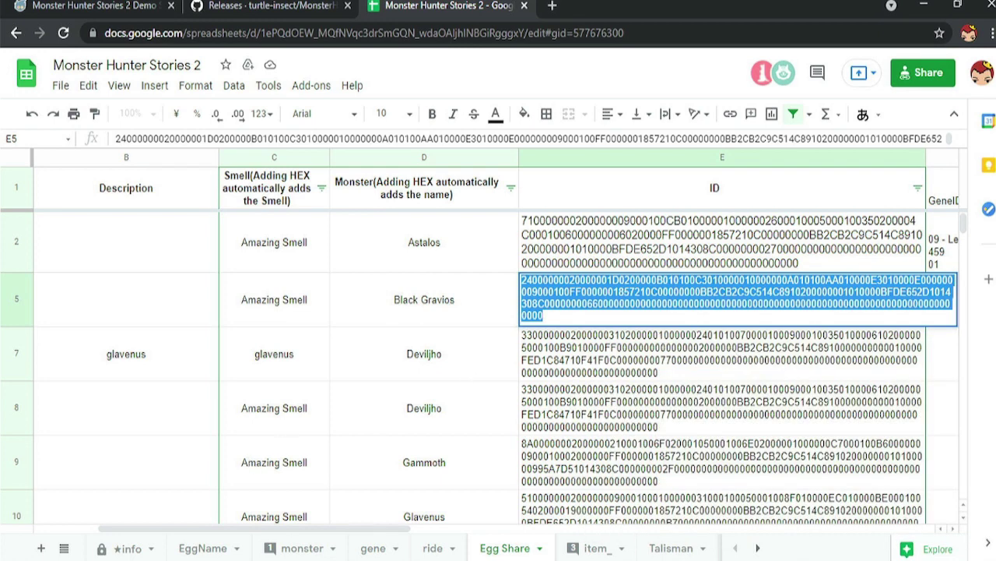
Step: Switch back to the save editor, paste the copied hex into the blank egg, and append and select another egg
{"action": "key", "text": "alt+Tab"}
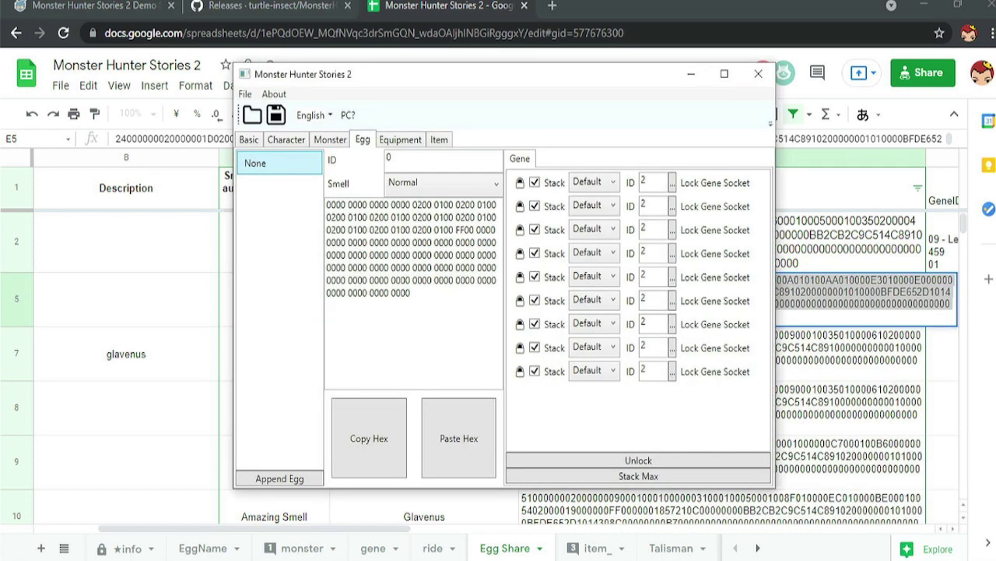
{"action": "left_click", "coordinate": [465, 423]}
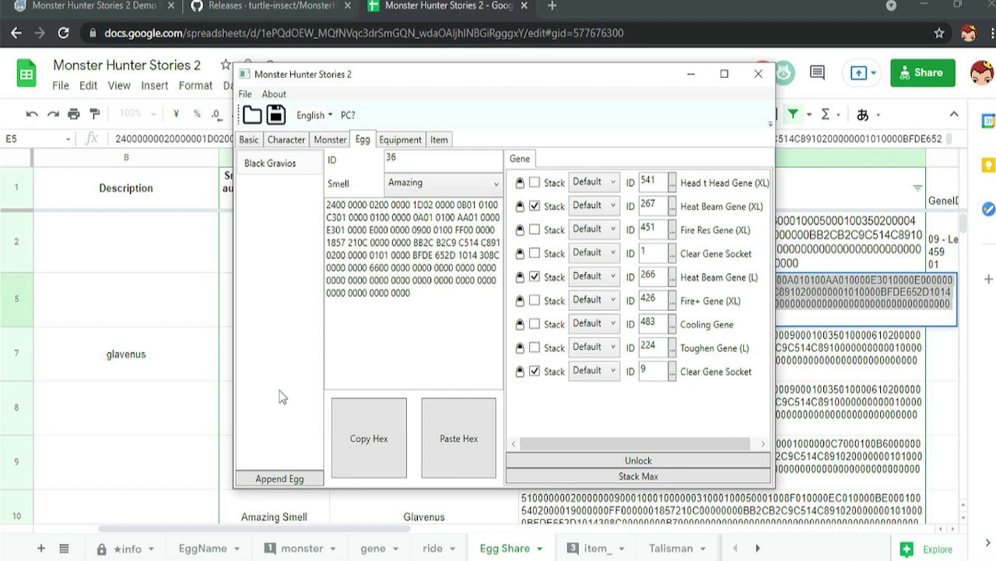
{"action": "left_click", "coordinate": [278, 478]}
{"action": "left_click", "coordinate": [277, 185]}
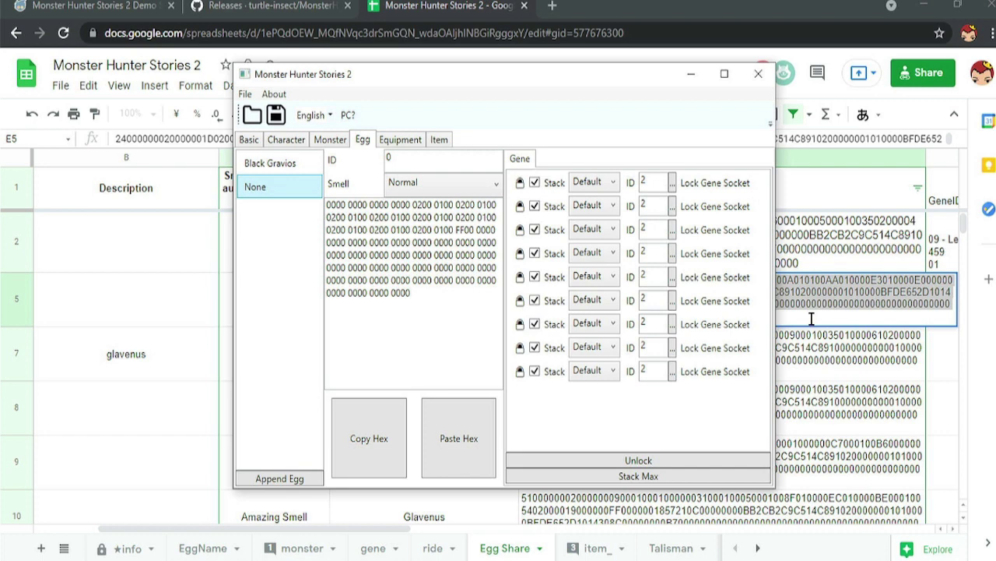
Step: Copy the full hex ID of the Gammoth egg from the Egg Share sheet and paste it into the blank egg in the save editor
{"action": "left_click", "coordinate": [949, 366]}
{"action": "left_click", "coordinate": [948, 366]}
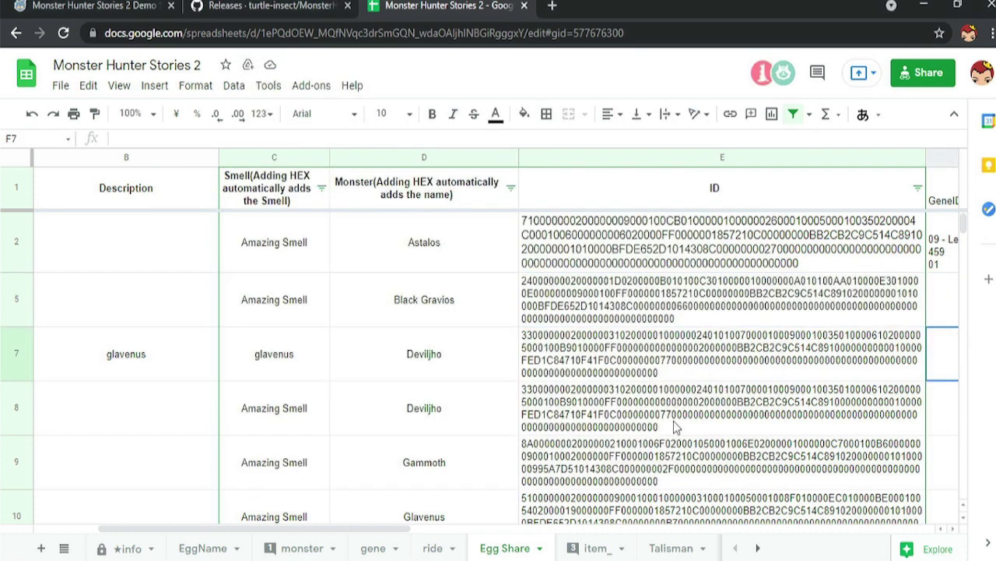
{"action": "left_click", "coordinate": [591, 471]}
{"action": "double_click", "coordinate": [591, 470]}
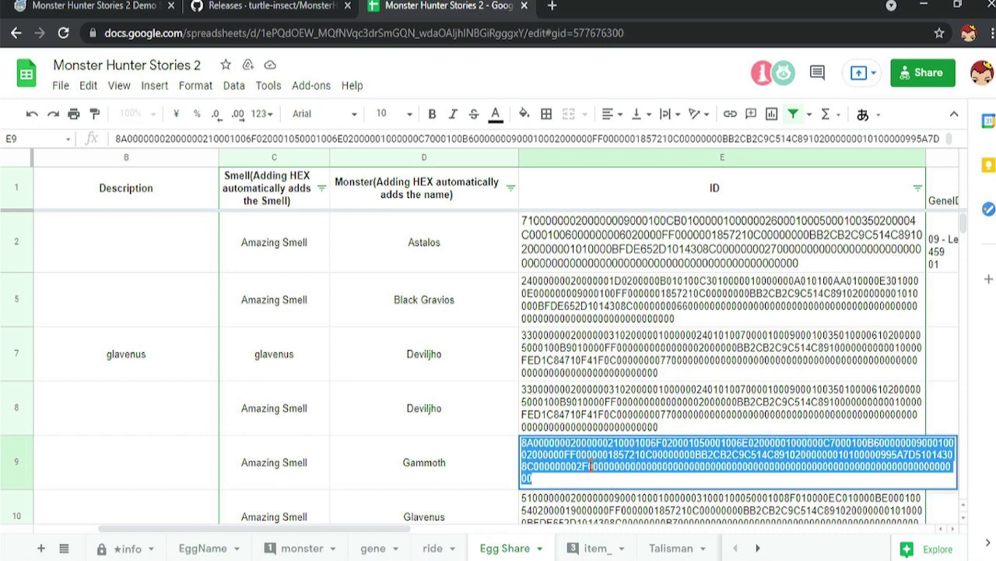
{"action": "right_click", "coordinate": [592, 470]}
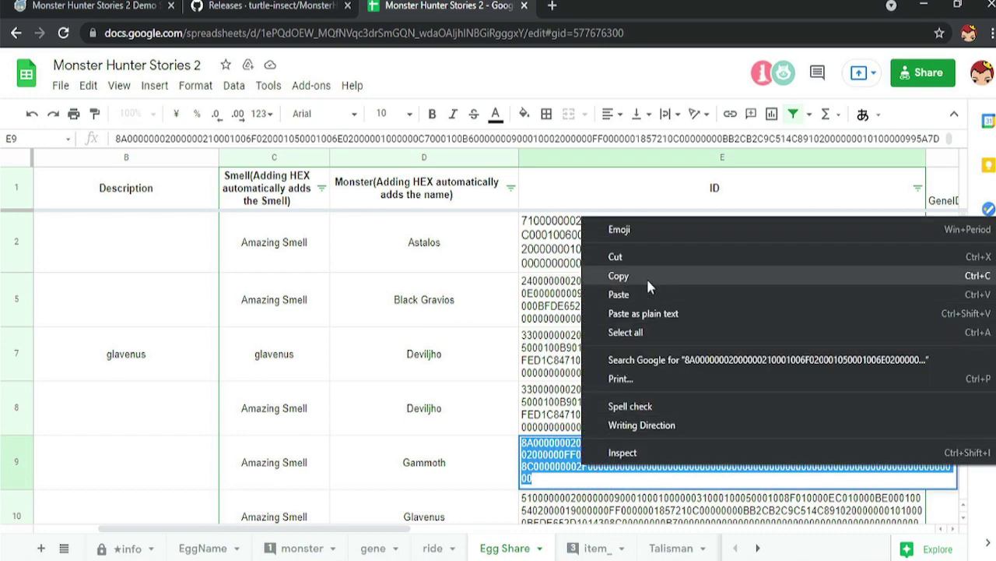
{"action": "left_click", "coordinate": [646, 276]}
{"action": "key", "text": "alt+Tab"}
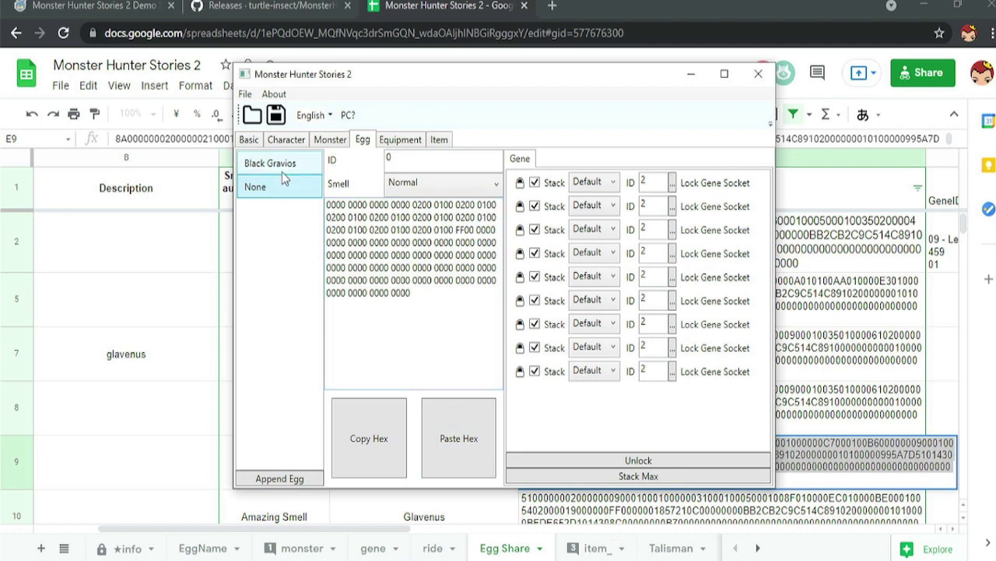
{"action": "left_click", "coordinate": [459, 439]}
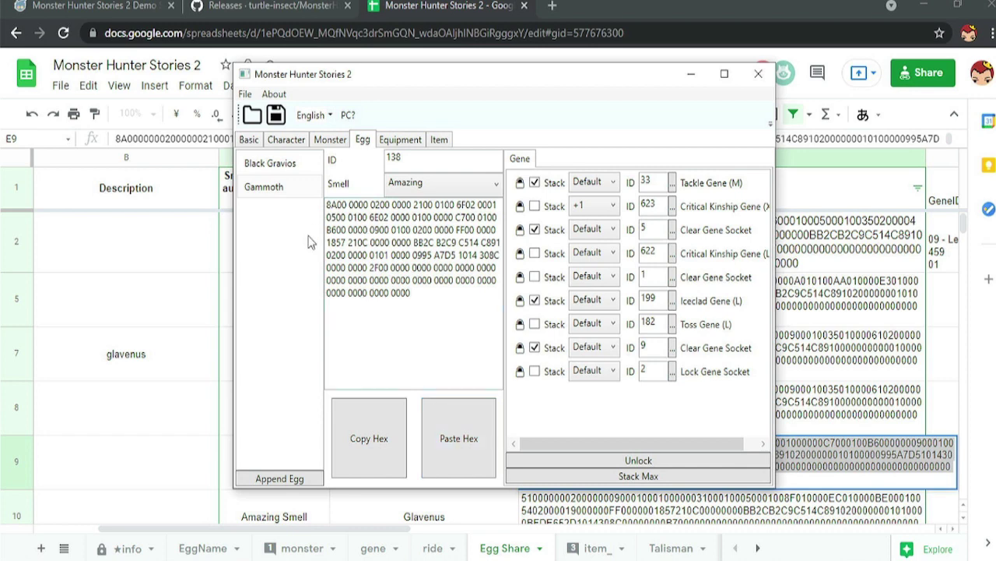
Step: Change the first weapon in the equipment list to Rugged Great Sword and set its level to 3
{"action": "left_click", "coordinate": [401, 140]}
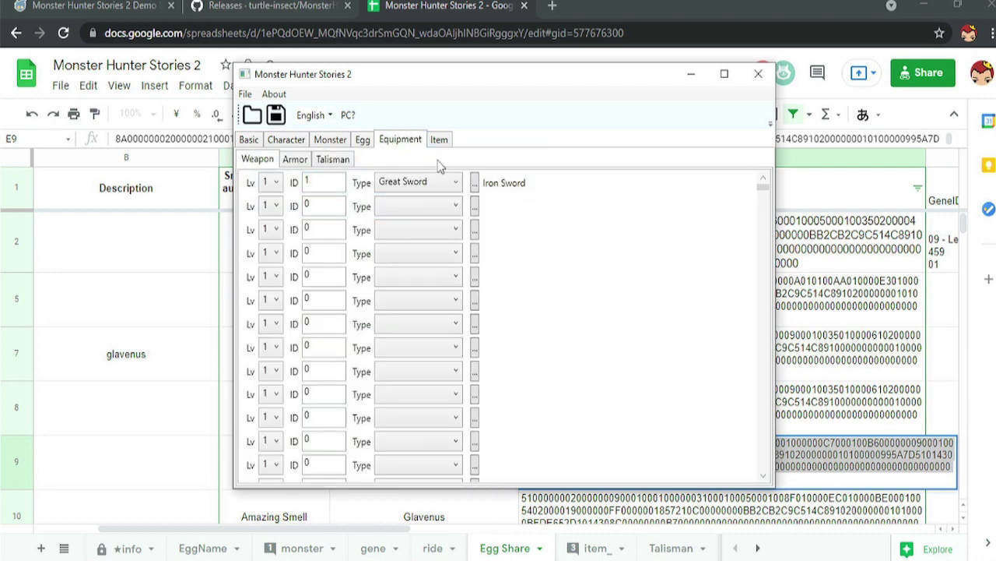
{"action": "left_click", "coordinate": [475, 187]}
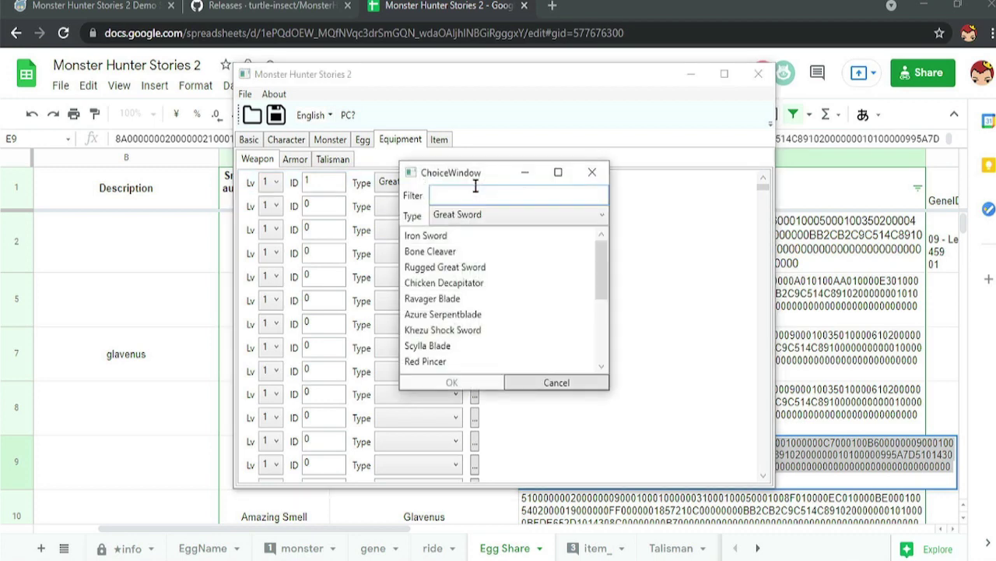
{"action": "left_click", "coordinate": [452, 272]}
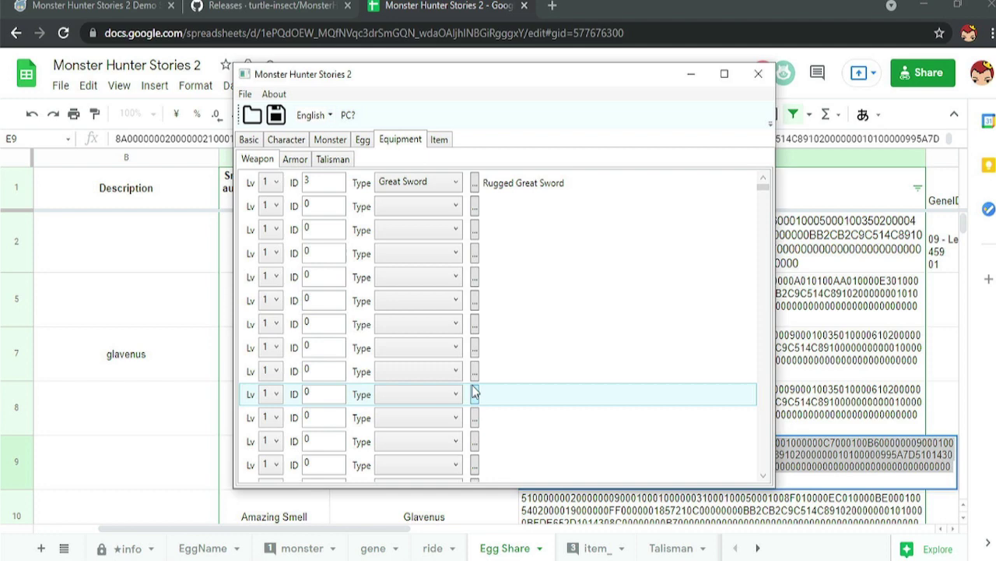
{"action": "left_click", "coordinate": [271, 182]}
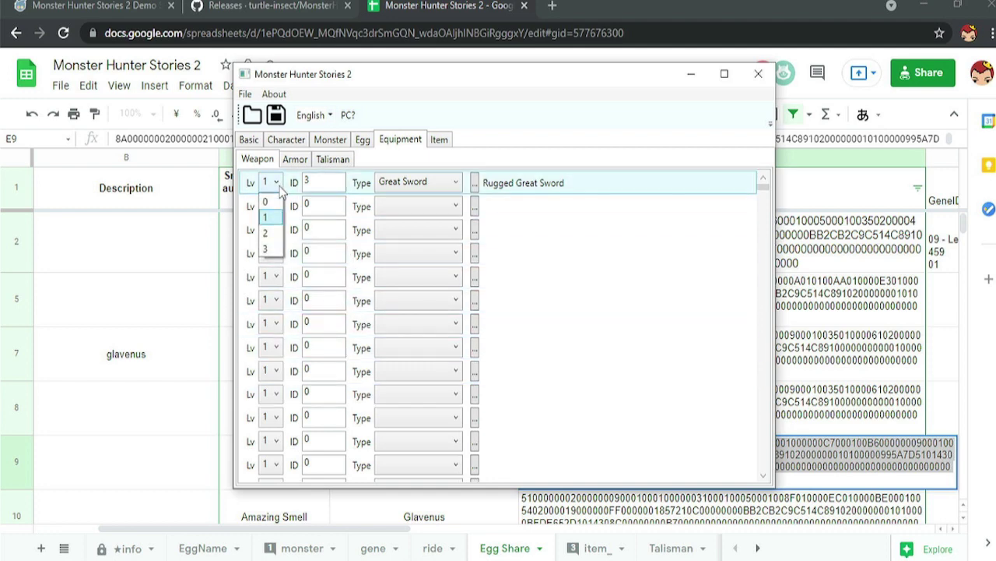
{"action": "left_click", "coordinate": [266, 249]}
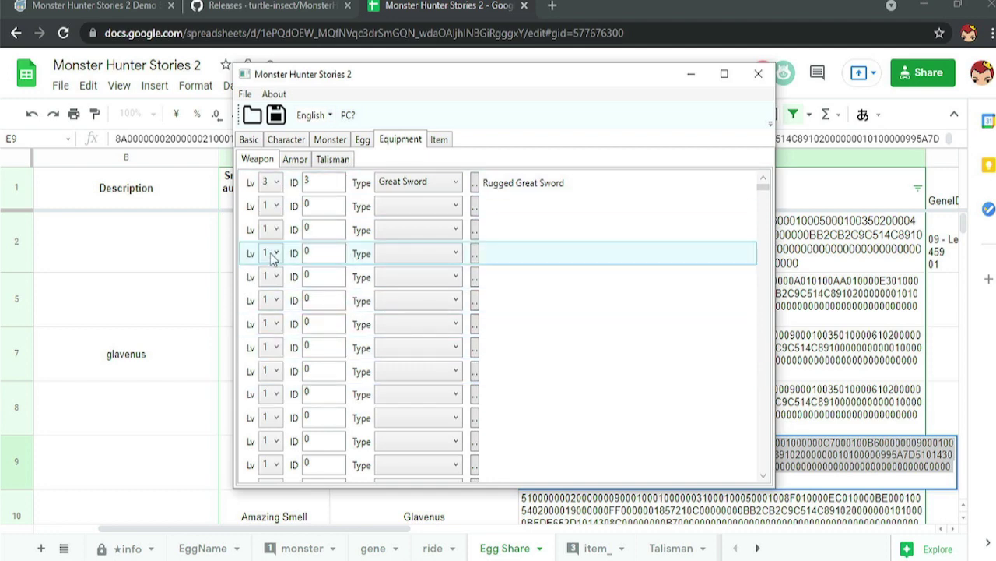
Step: Assign the Chicken Decapitator great sword to the second weapon slot and set its level to 3
{"action": "left_click", "coordinate": [475, 206]}
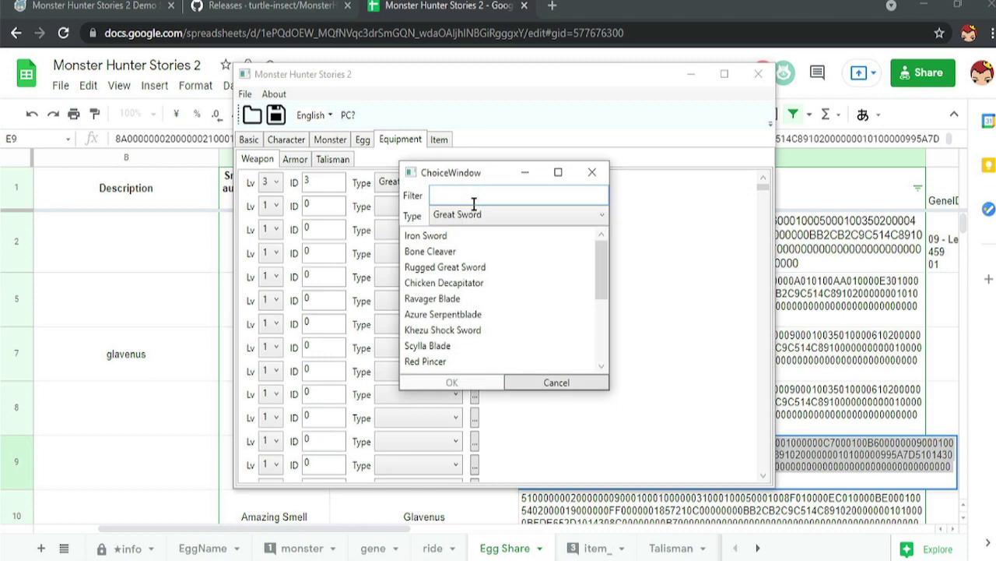
{"action": "left_click", "coordinate": [488, 283]}
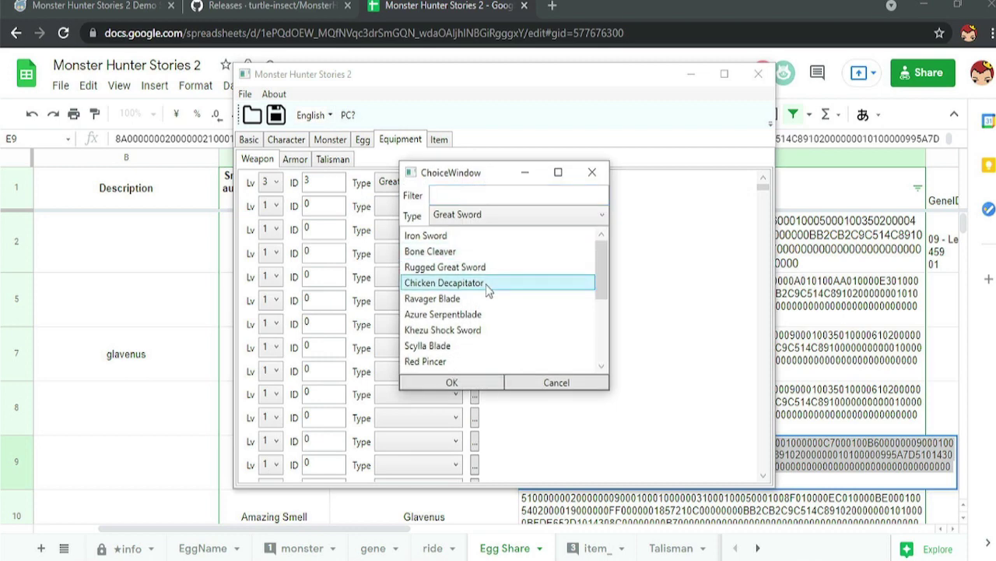
{"action": "left_click", "coordinate": [471, 382]}
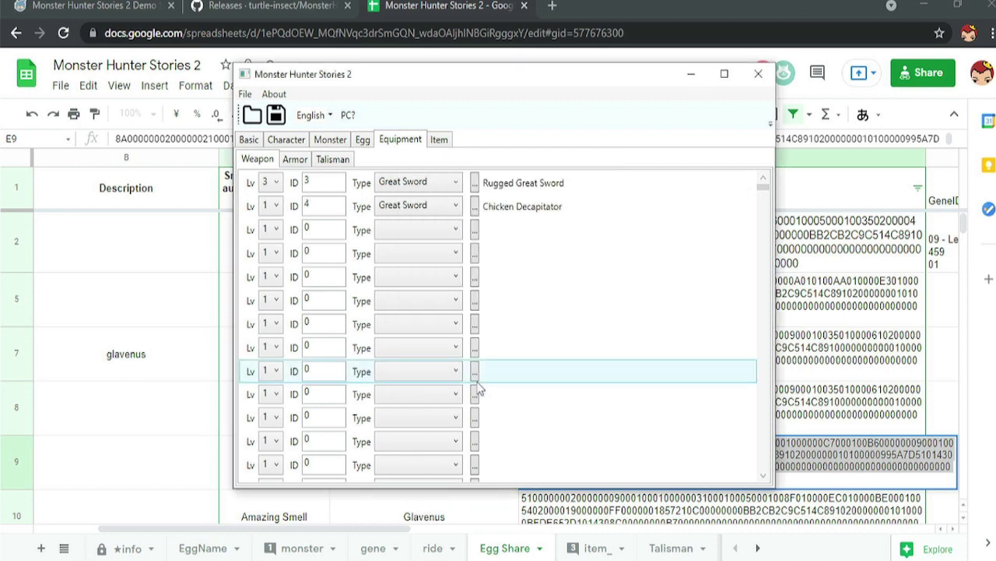
{"action": "left_click", "coordinate": [271, 205]}
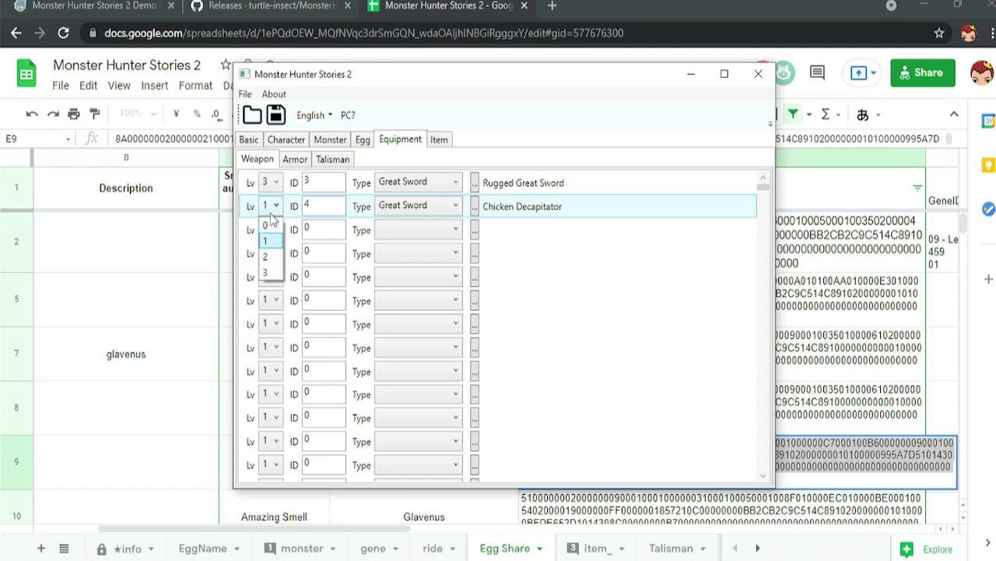
{"action": "left_click", "coordinate": [269, 263]}
Step: Assign the Flammenzahn great sword to the third weapon slot and set its level to 3
{"action": "left_click", "coordinate": [474, 231]}
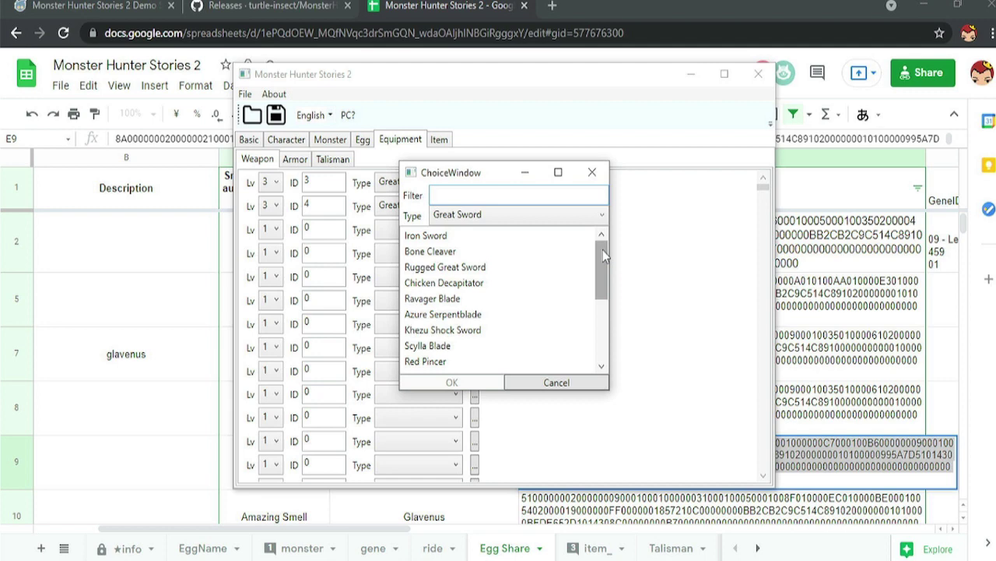
{"action": "left_click", "coordinate": [590, 217]}
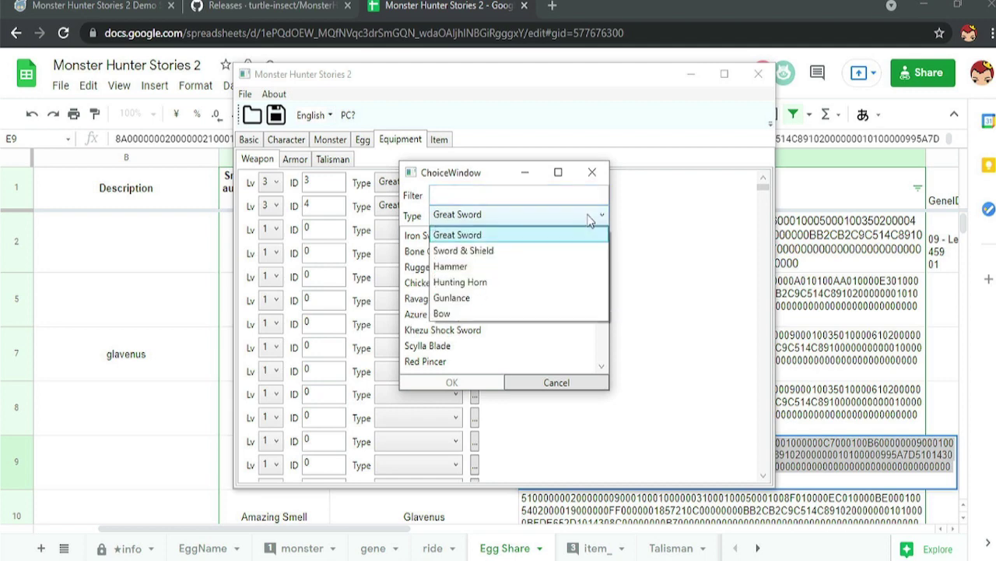
{"action": "left_click", "coordinate": [467, 234]}
{"action": "scroll", "coordinate": [461, 340], "scroll_direction": "down", "scroll_amount": 5}
{"action": "left_click", "coordinate": [459, 332]}
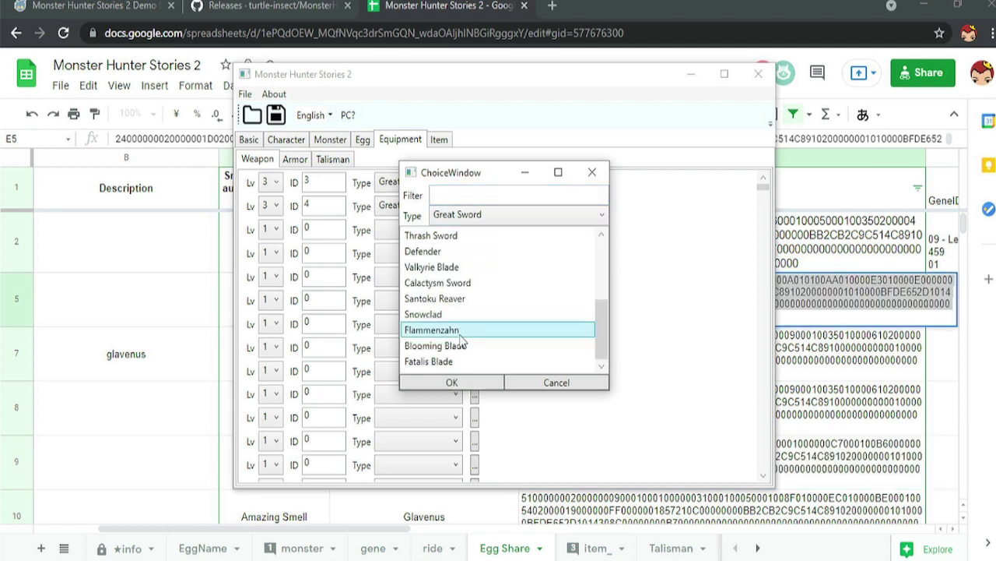
{"action": "left_click", "coordinate": [468, 387]}
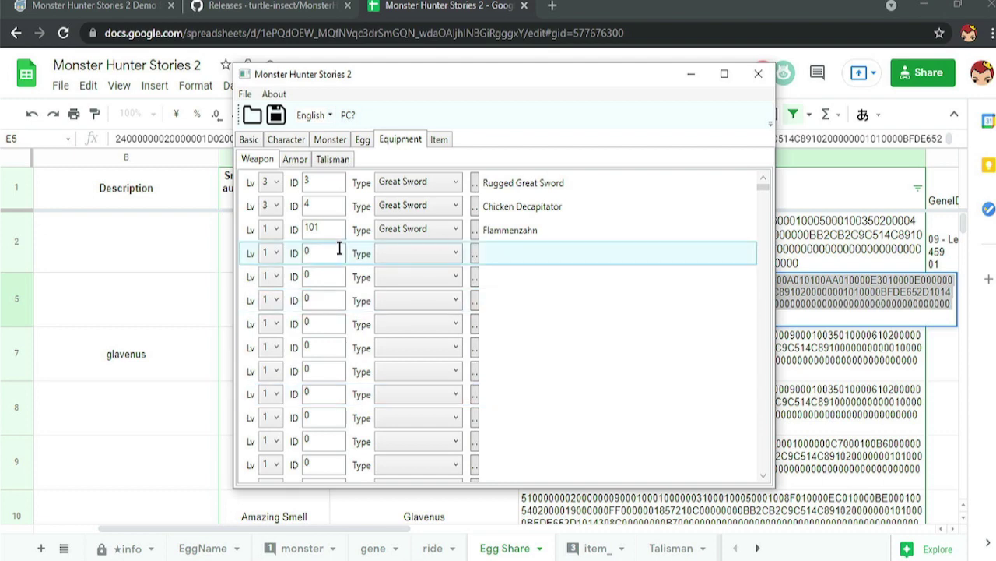
{"action": "left_click", "coordinate": [271, 237]}
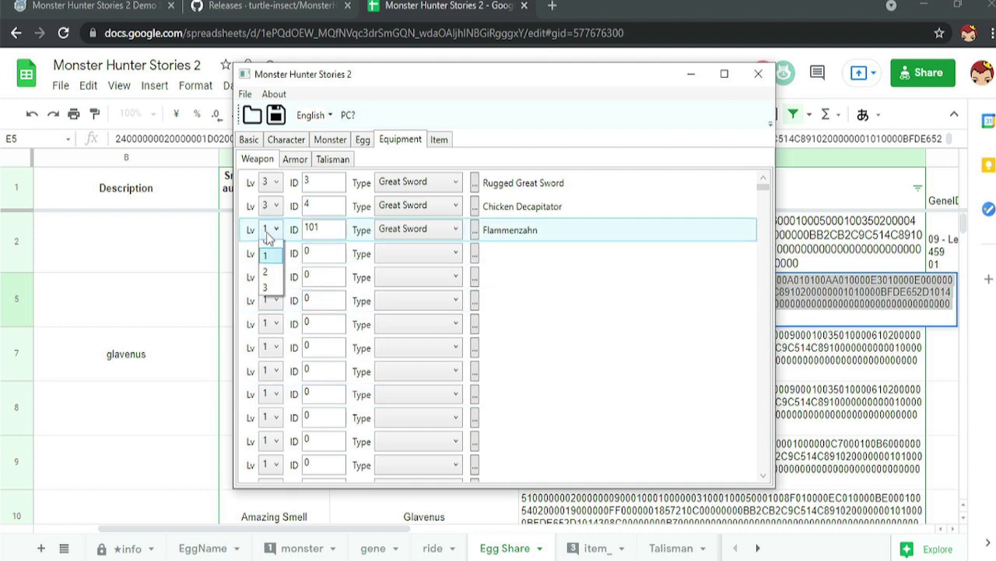
{"action": "left_click", "coordinate": [271, 292]}
{"action": "left_click", "coordinate": [475, 254]}
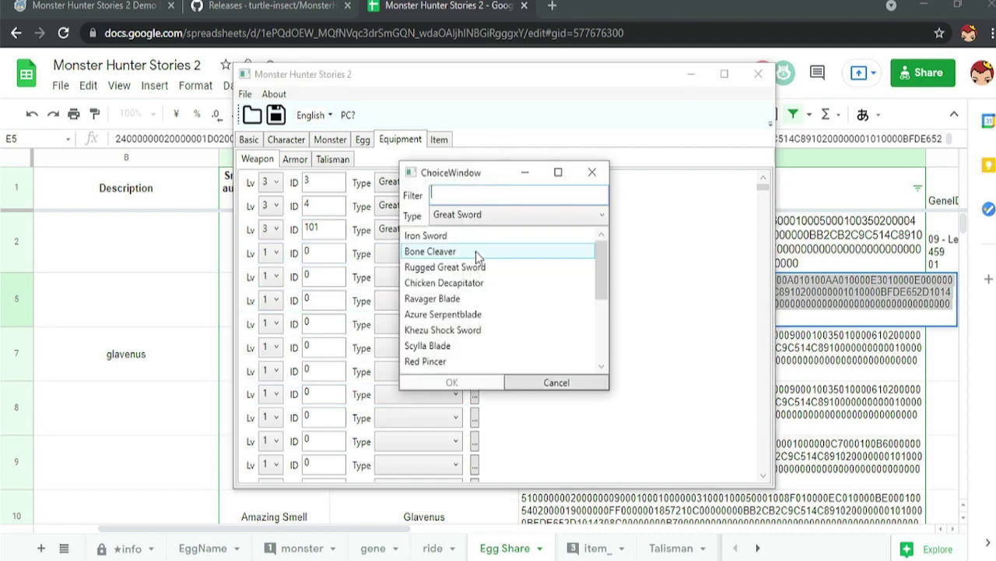
{"action": "left_click", "coordinate": [526, 218]}
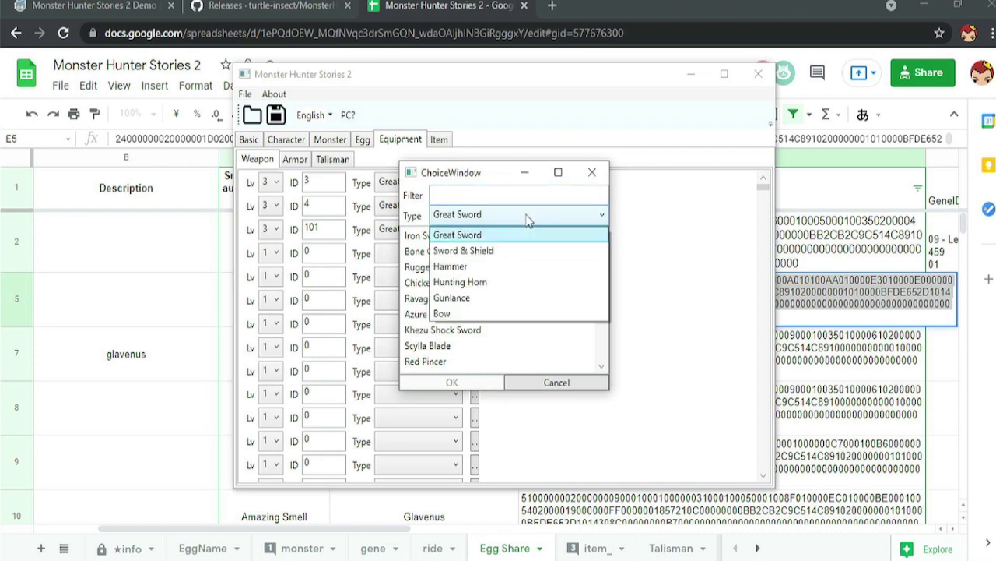
{"action": "left_click", "coordinate": [527, 220]}
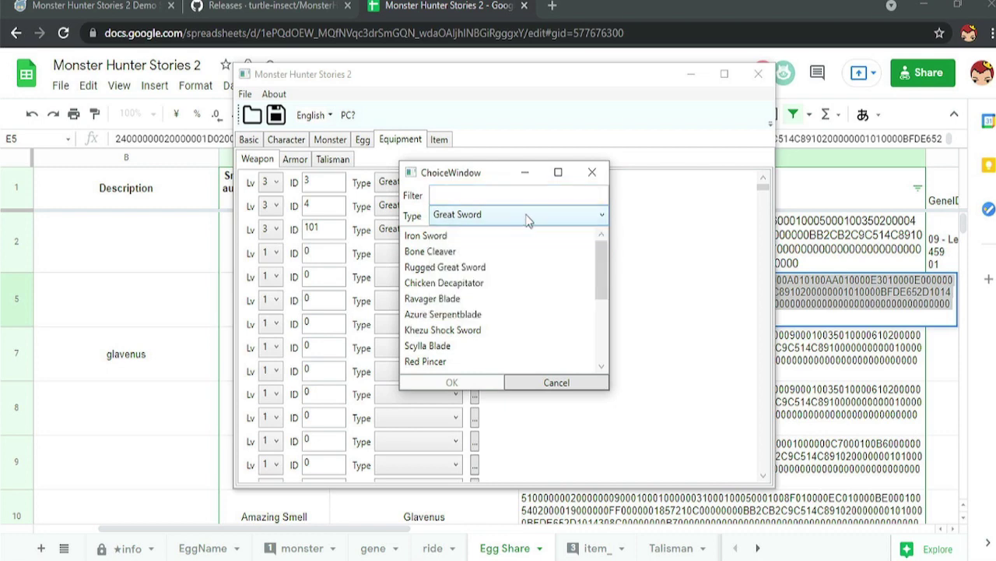
{"action": "left_click", "coordinate": [593, 173]}
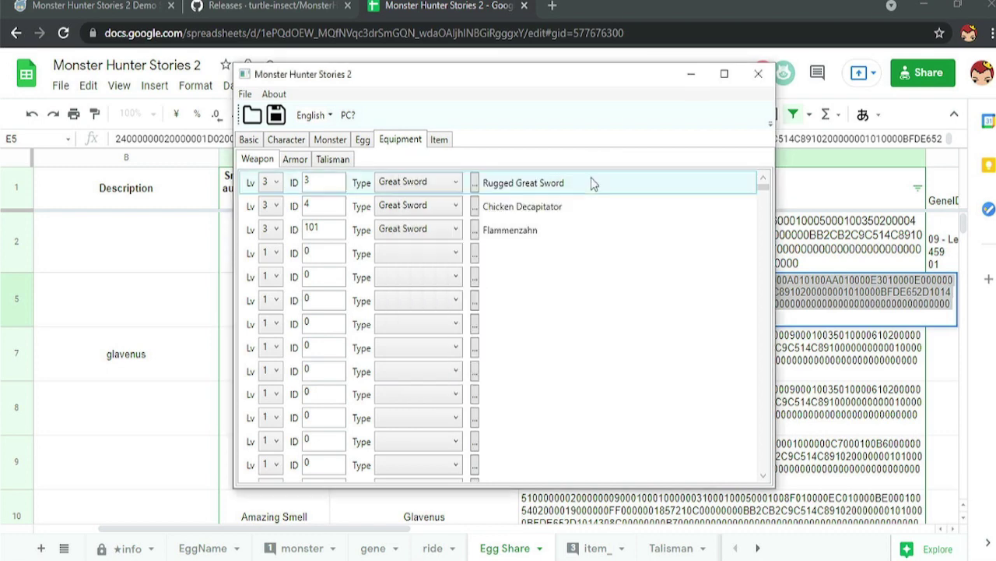
Step: Set the item counts of Herb and both Potion entries to 999 each
{"action": "left_click", "coordinate": [440, 144]}
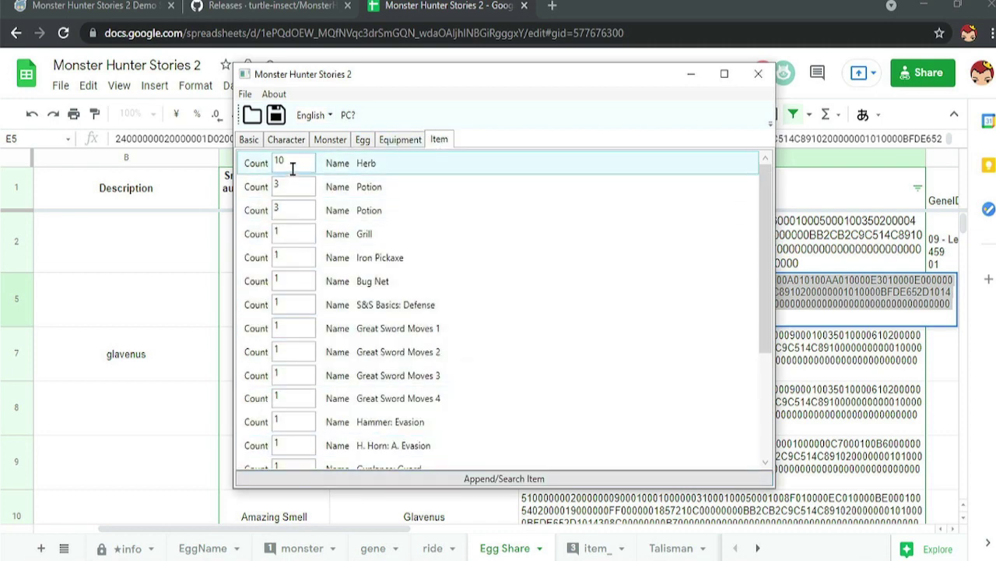
{"action": "mouse_move", "coordinate": [767, 269]}
{"action": "left_mouse_down"}
{"action": "mouse_move", "coordinate": [768, 389]}
{"action": "mouse_move", "coordinate": [769, 277]}
{"action": "left_mouse_up"}
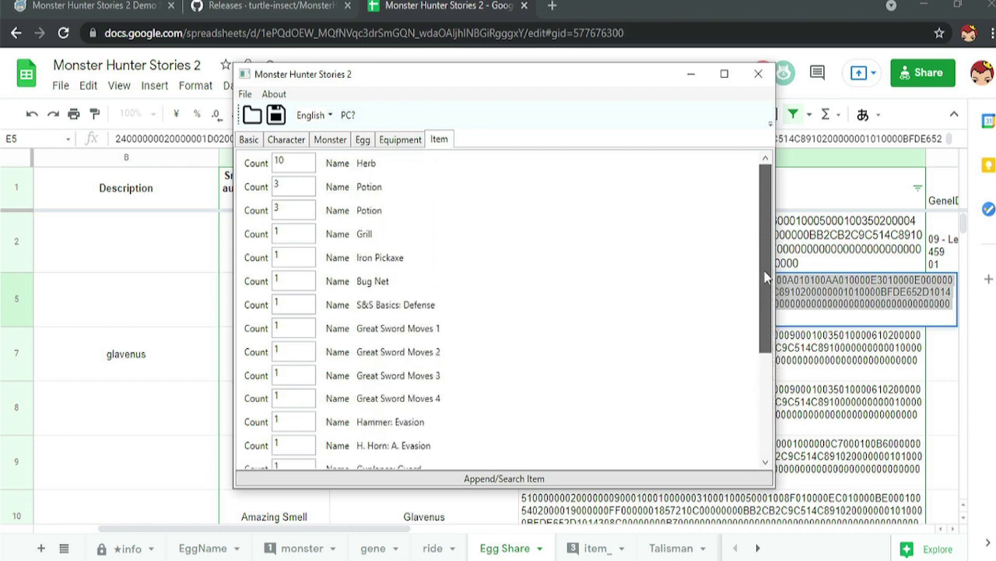
{"action": "double_click", "coordinate": [311, 164]}
{"action": "type", "text": "999"}
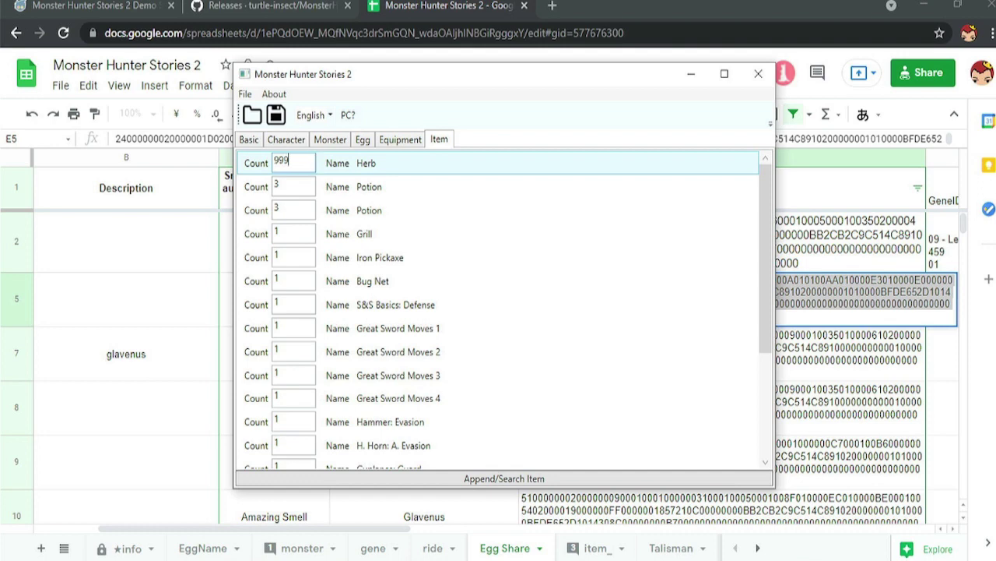
{"action": "double_click", "coordinate": [295, 185]}
{"action": "type", "text": "999"}
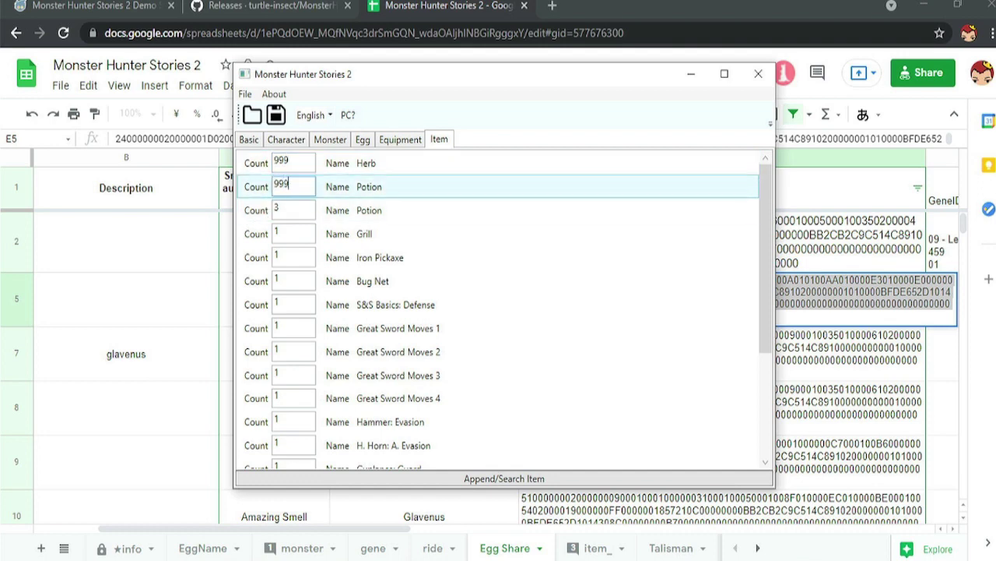
{"action": "left_click", "coordinate": [305, 217]}
{"action": "double_click", "coordinate": [305, 217]}
{"action": "type", "text": "999"}
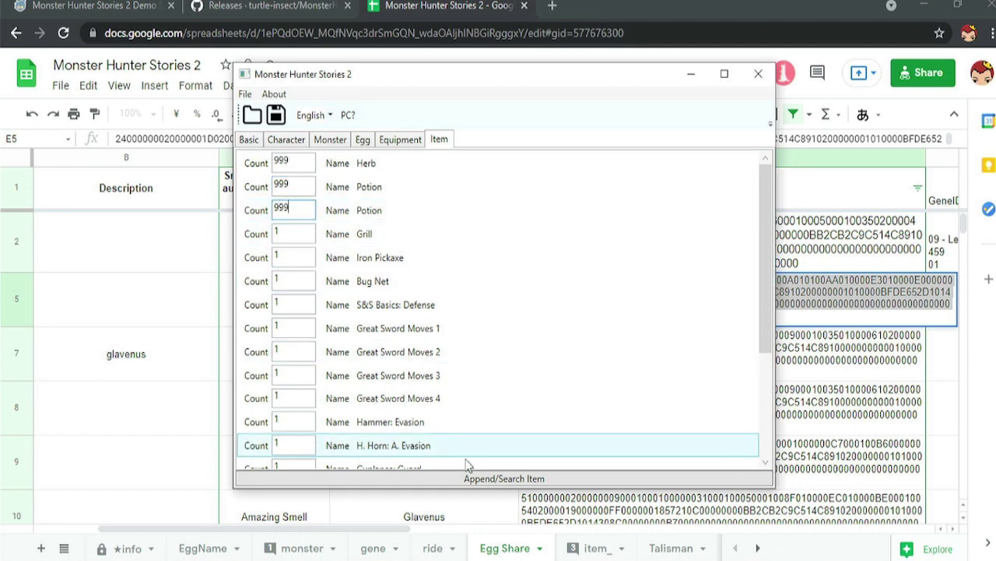
Step: Append Deviljho Blackscale to the item list and set its count to 999
{"action": "left_click", "coordinate": [481, 480]}
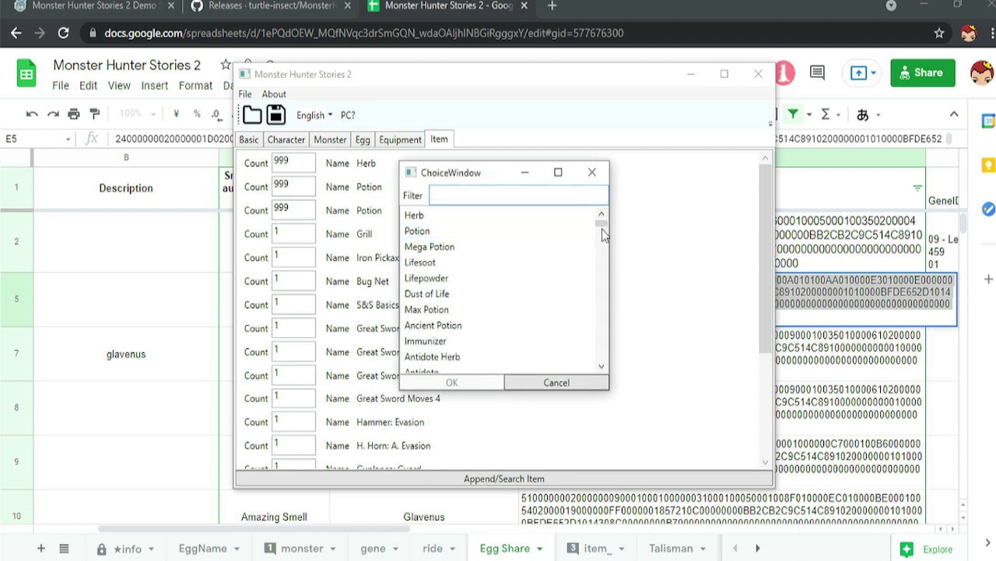
{"action": "scroll", "coordinate": [605, 256], "scroll_direction": "down", "scroll_amount": 15}
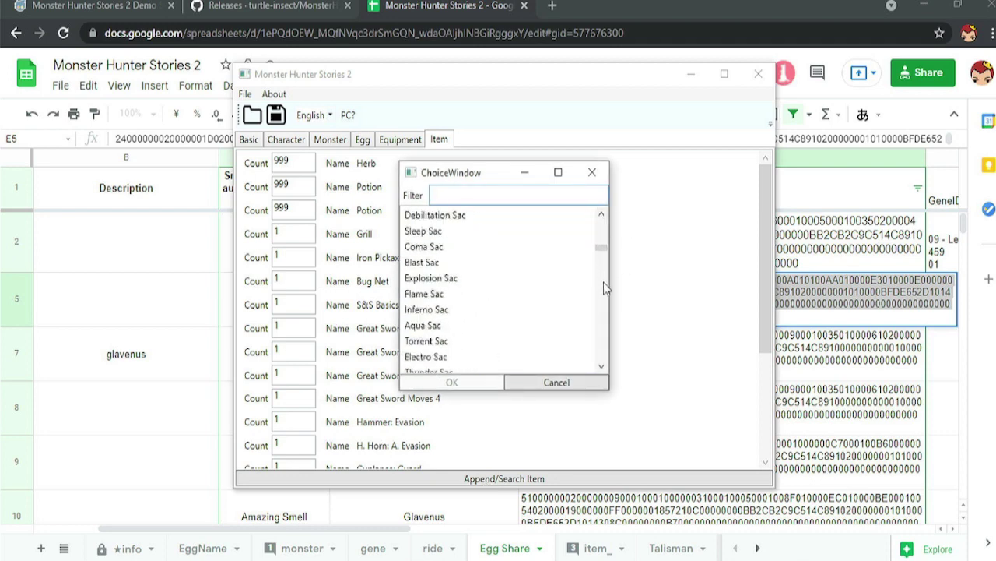
{"action": "scroll", "coordinate": [603, 281], "scroll_direction": "down", "scroll_amount": 15}
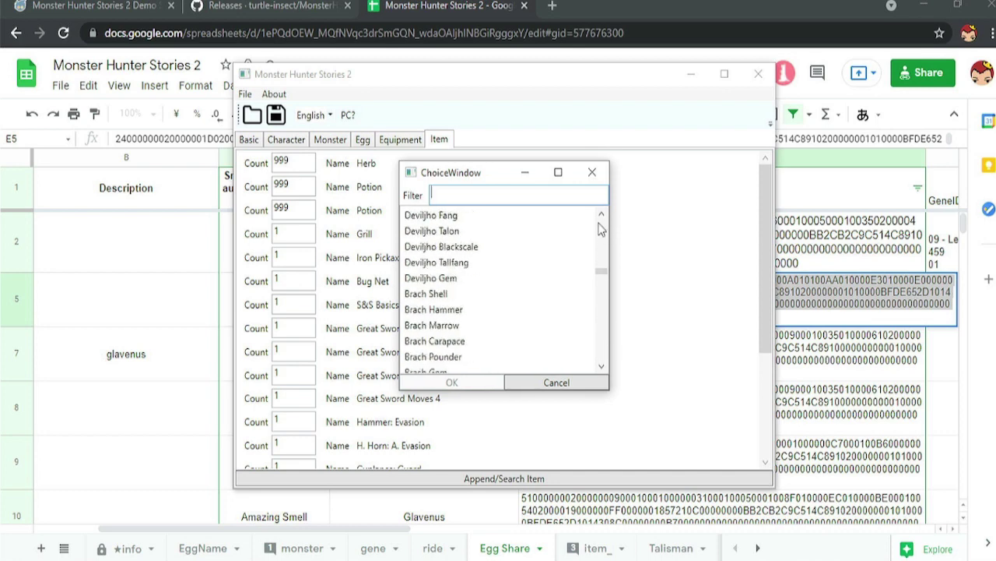
{"action": "left_click", "coordinate": [476, 246]}
{"action": "left_click", "coordinate": [470, 384]}
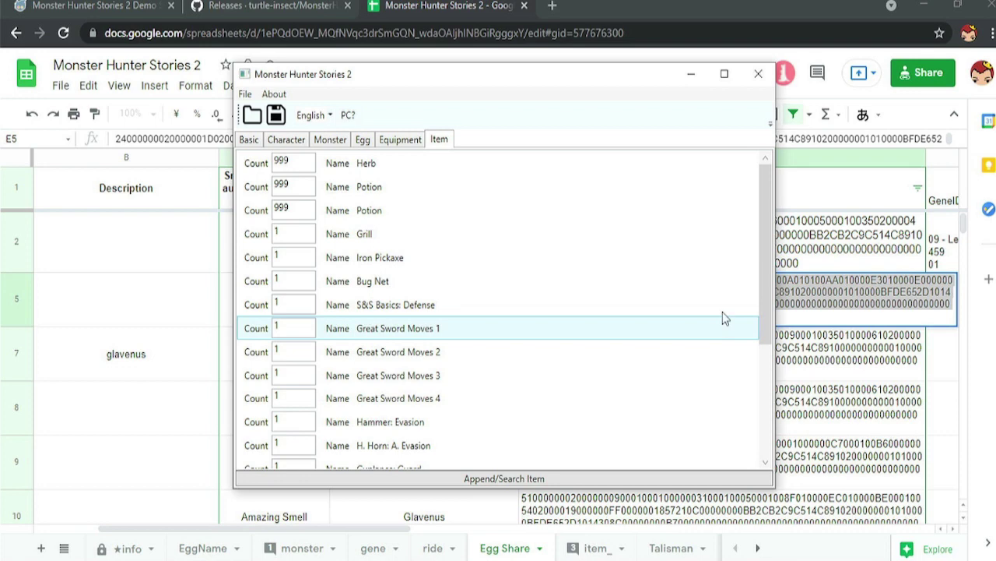
{"action": "left_click_drag", "start_coordinate": [767, 285], "coordinate": [769, 453]}
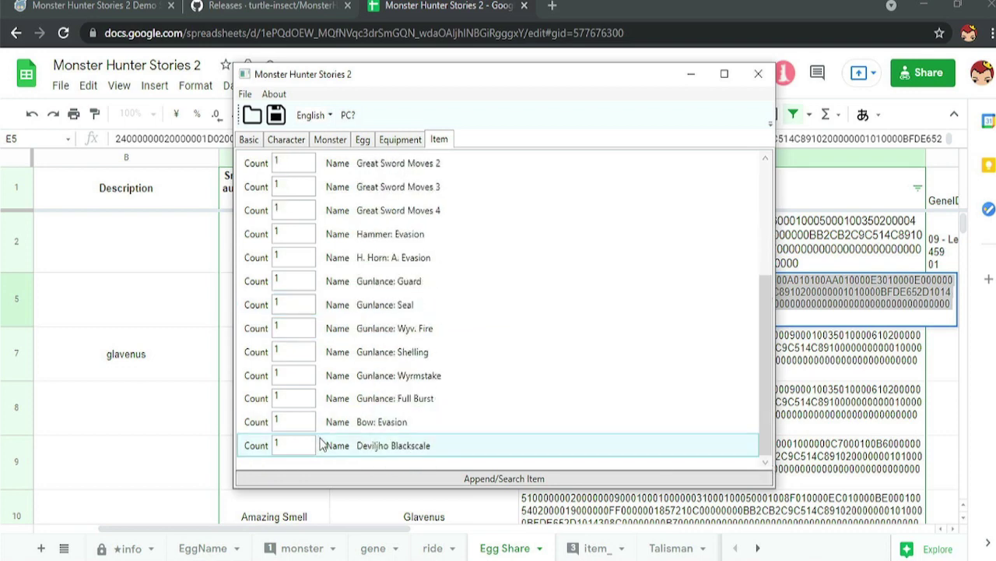
{"action": "left_click", "coordinate": [297, 444]}
{"action": "key", "text": "BackSpace"}
{"action": "type", "text": "999"}
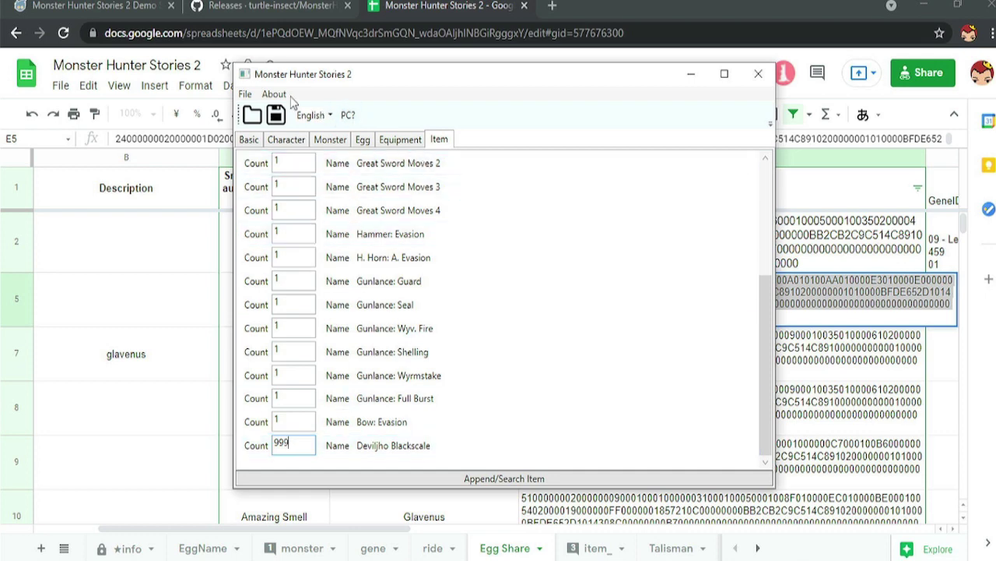
Step: Save the edited data over mhr_slot_1.sav in the desktop backup folder, replacing the existing file
{"action": "left_click", "coordinate": [246, 95]}
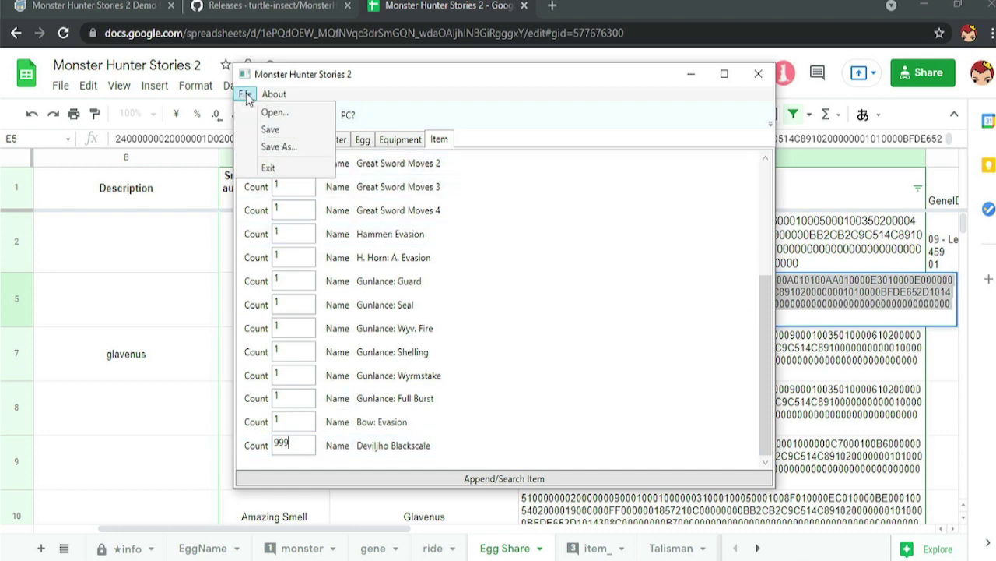
{"action": "left_click", "coordinate": [245, 94]}
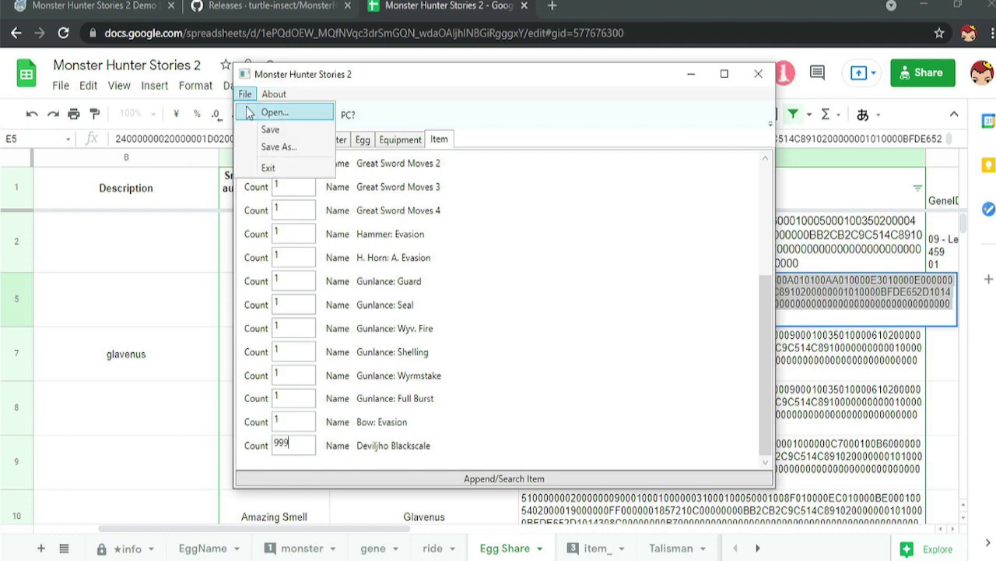
{"action": "left_click", "coordinate": [269, 133]}
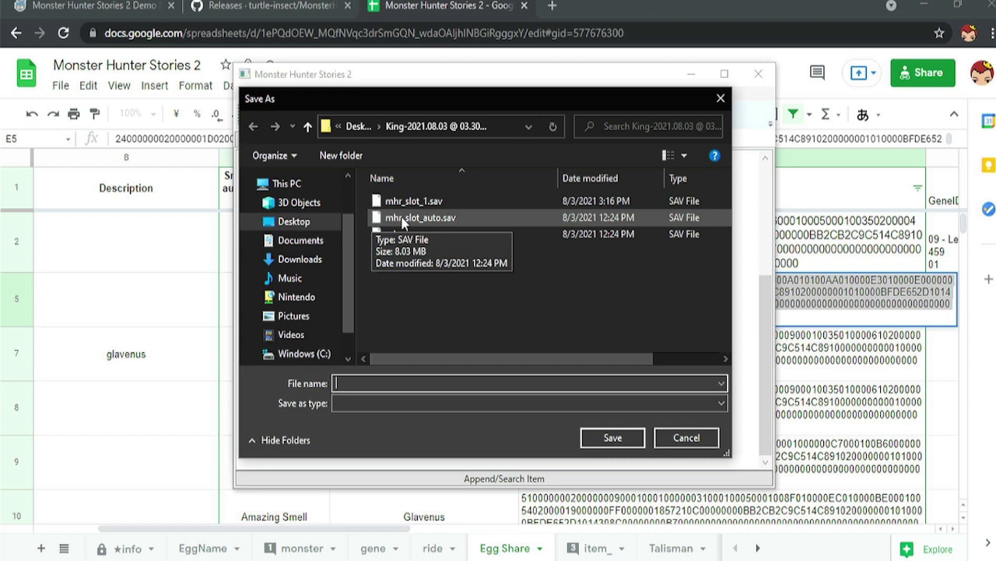
{"action": "left_click", "coordinate": [428, 201]}
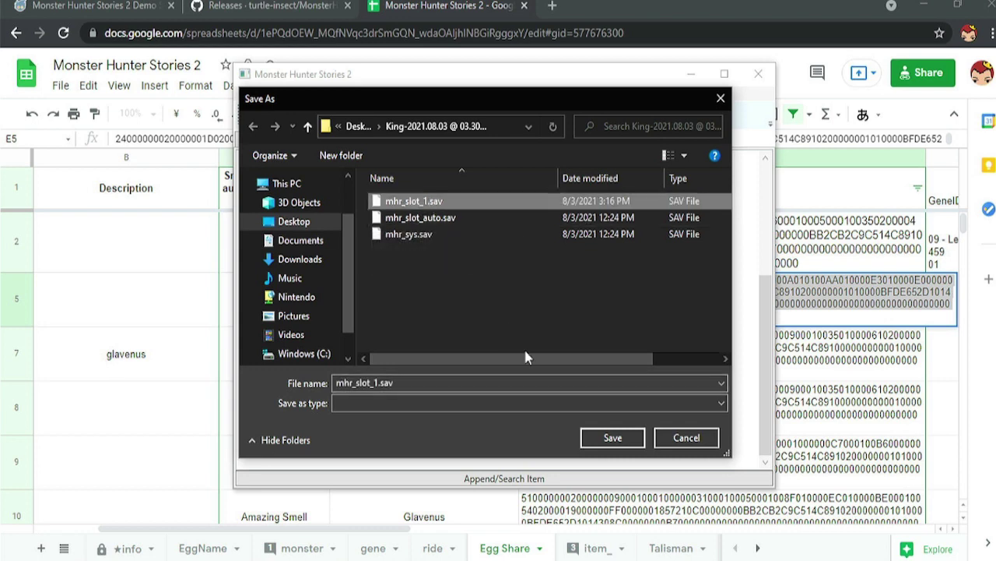
{"action": "left_click", "coordinate": [612, 439]}
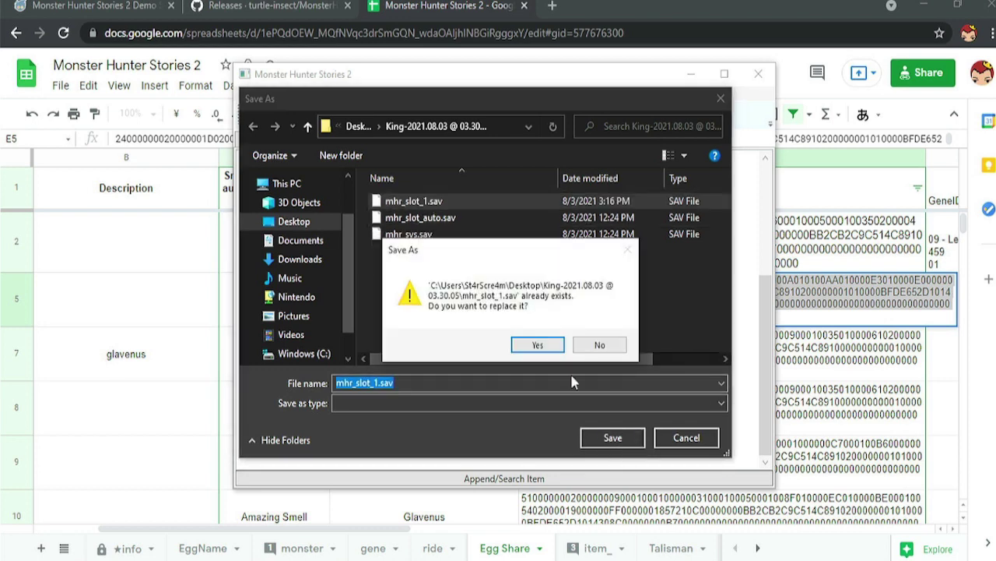
{"action": "left_click", "coordinate": [540, 345]}
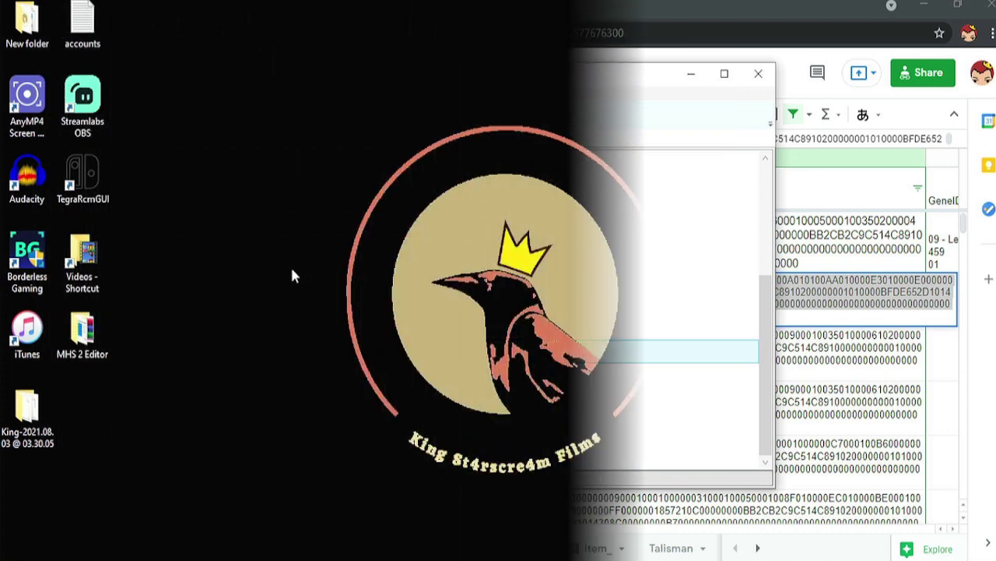
Step: Switch to the Windows desktop and rename the dated save backup folder to Edited
{"action": "left_click", "coordinate": [37, 442]}
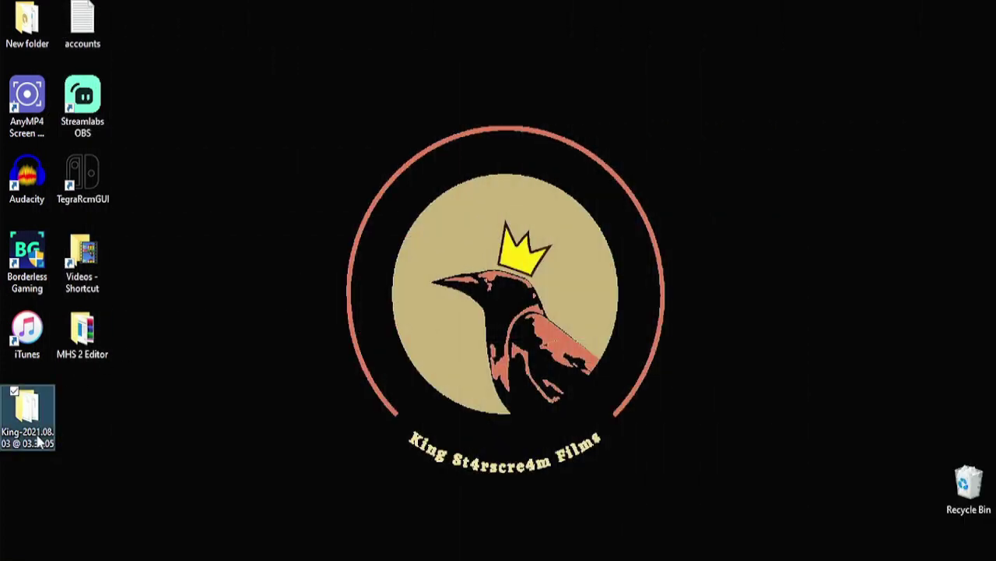
{"action": "left_click", "coordinate": [36, 440]}
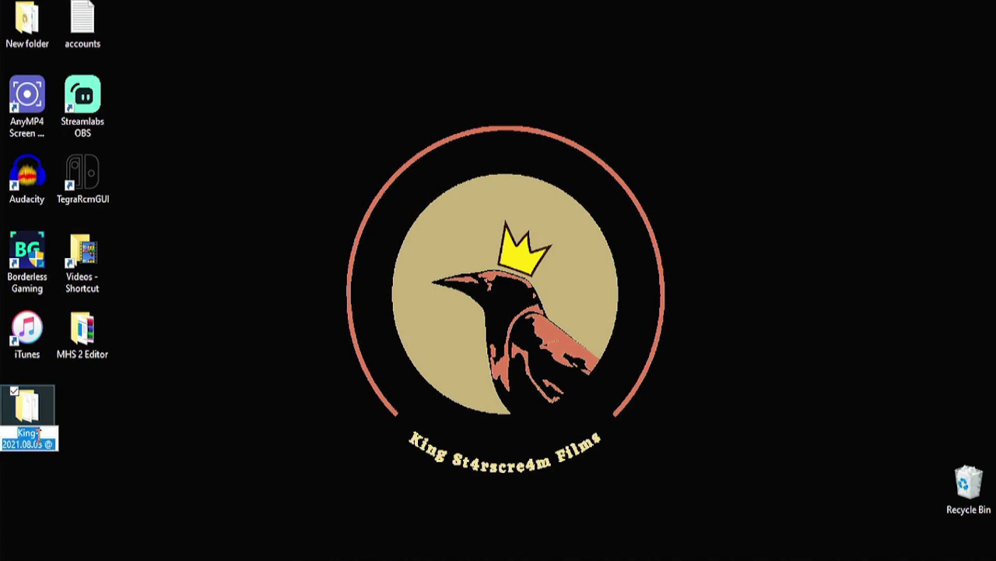
{"action": "type", "text": "Edite"}
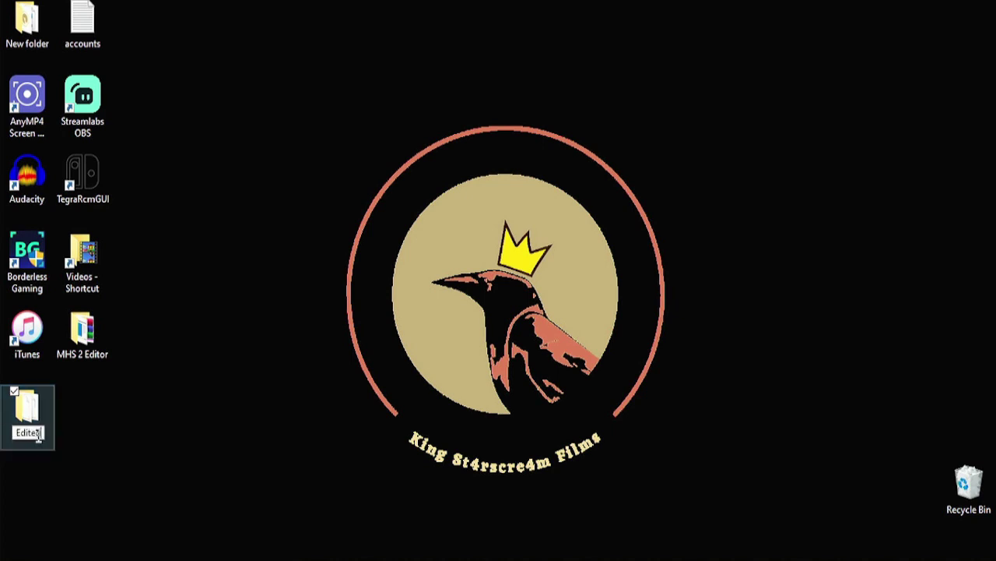
{"action": "type", "text": "d"}
{"action": "key", "text": "Return"}
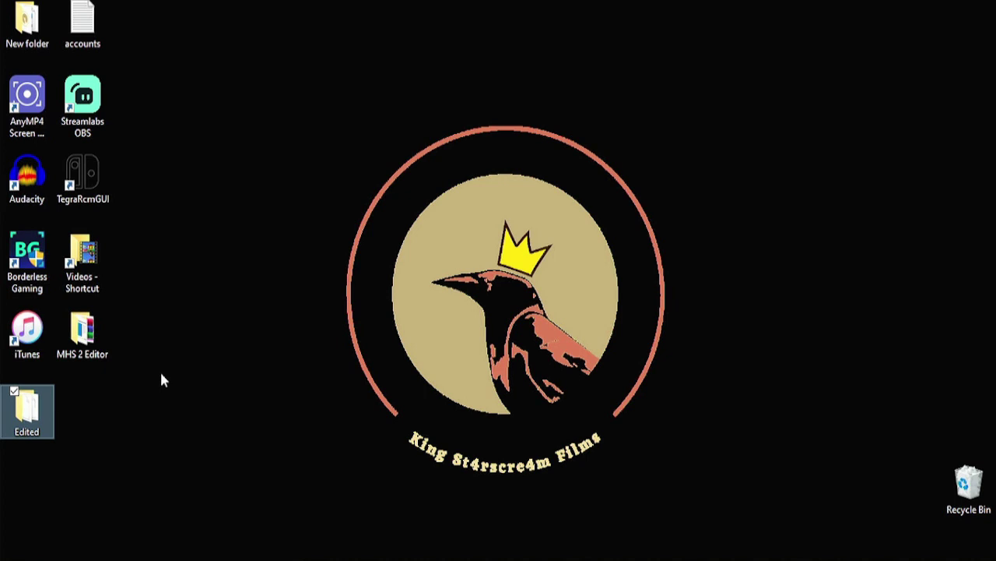
{"action": "left_click", "coordinate": [187, 381]}
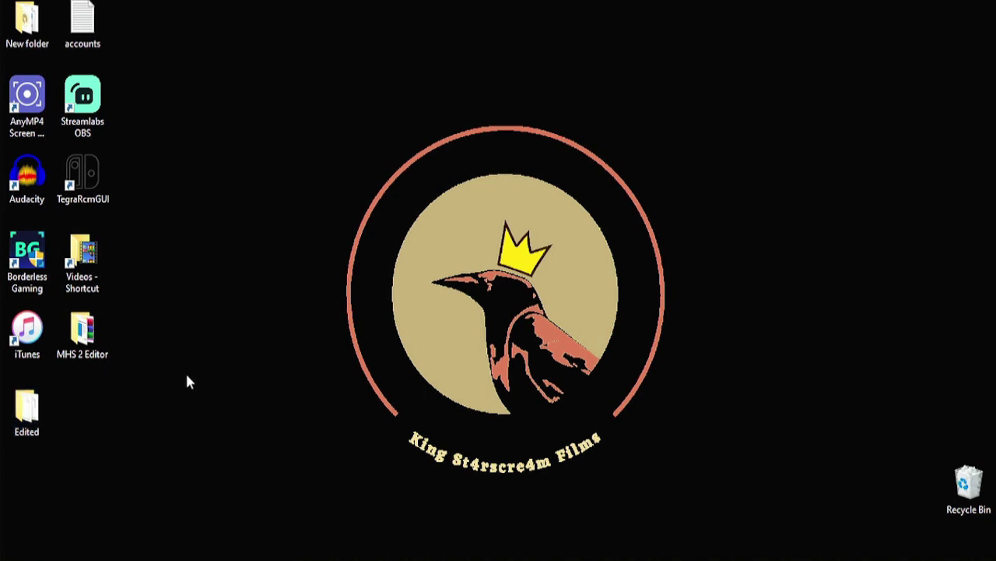
Step: Copy the Edited folder into JKSV's MONSTER HUNTER STORIES 2 WINGS OF RUIN folder on the POOPS (F:) drive
{"action": "right_click", "coordinate": [35, 399]}
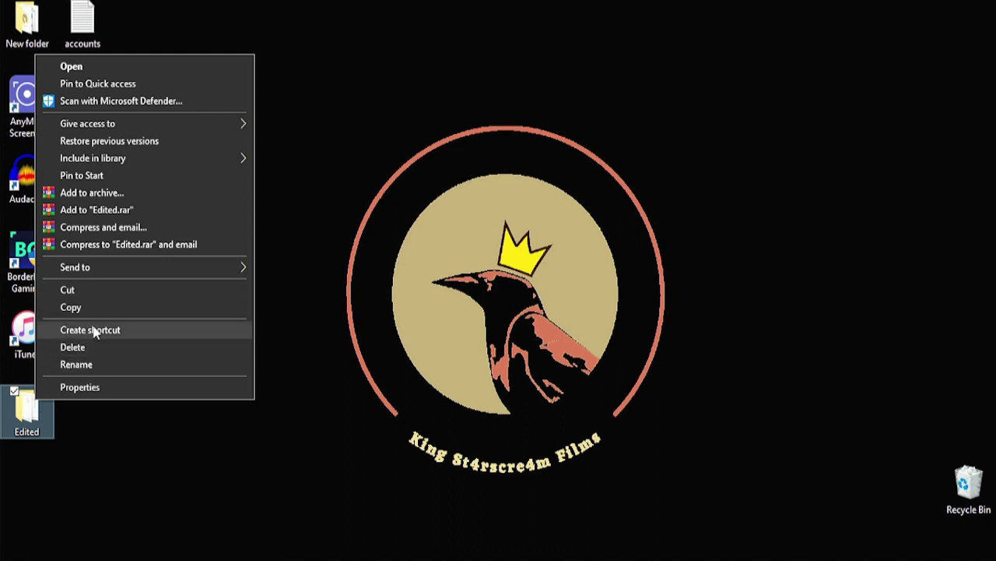
{"action": "left_click", "coordinate": [74, 307]}
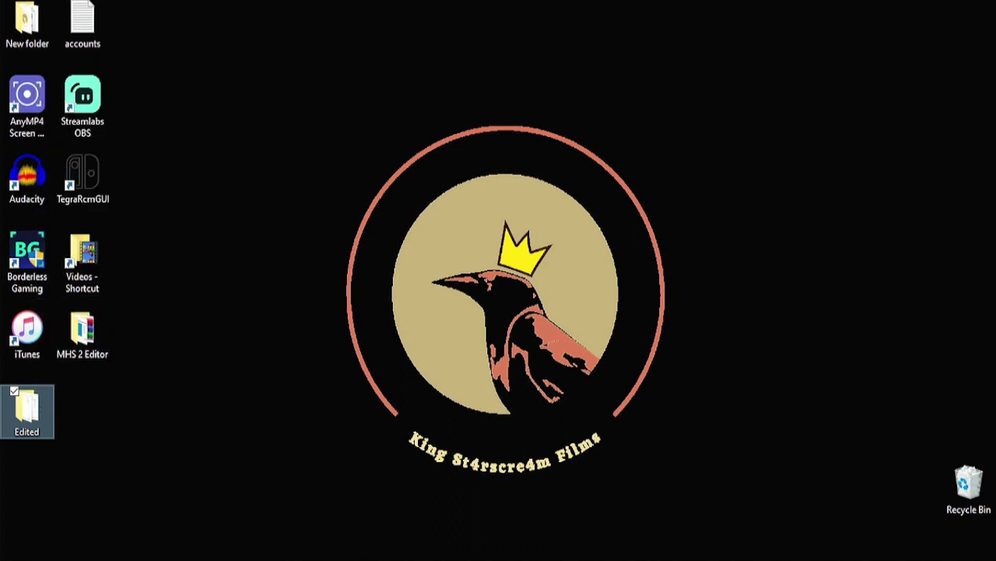
{"action": "key", "text": "super+e"}
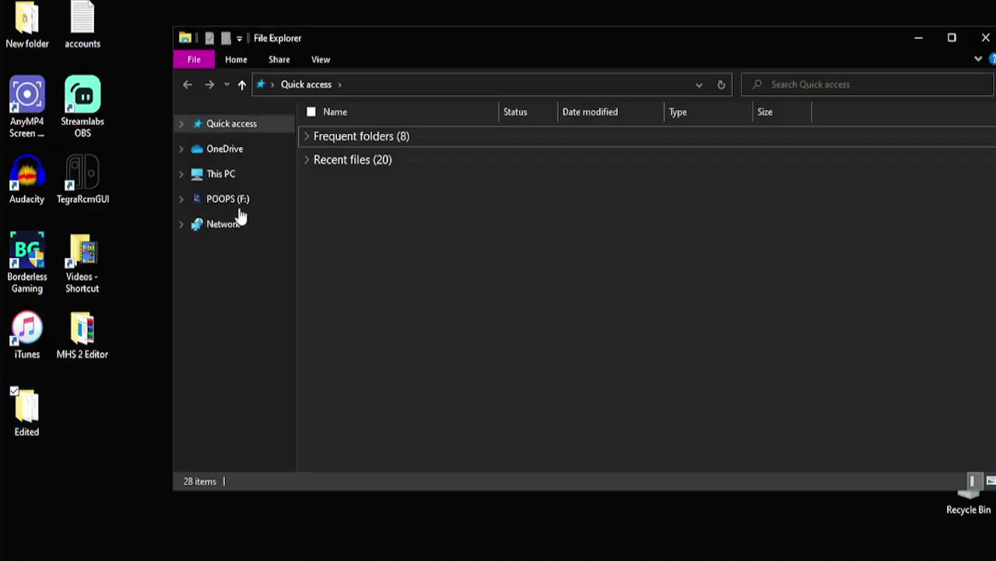
{"action": "left_click", "coordinate": [233, 200]}
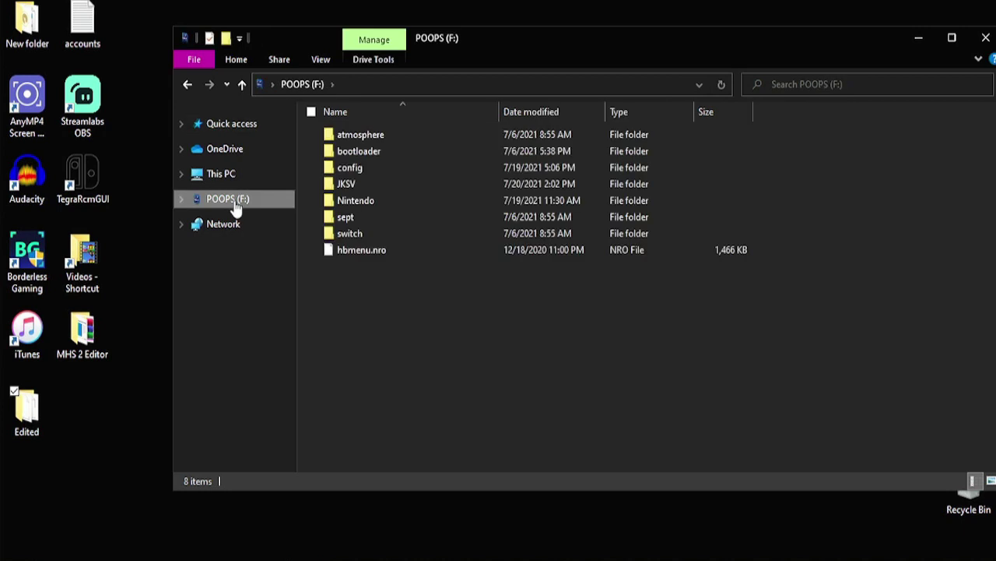
{"action": "double_click", "coordinate": [390, 185]}
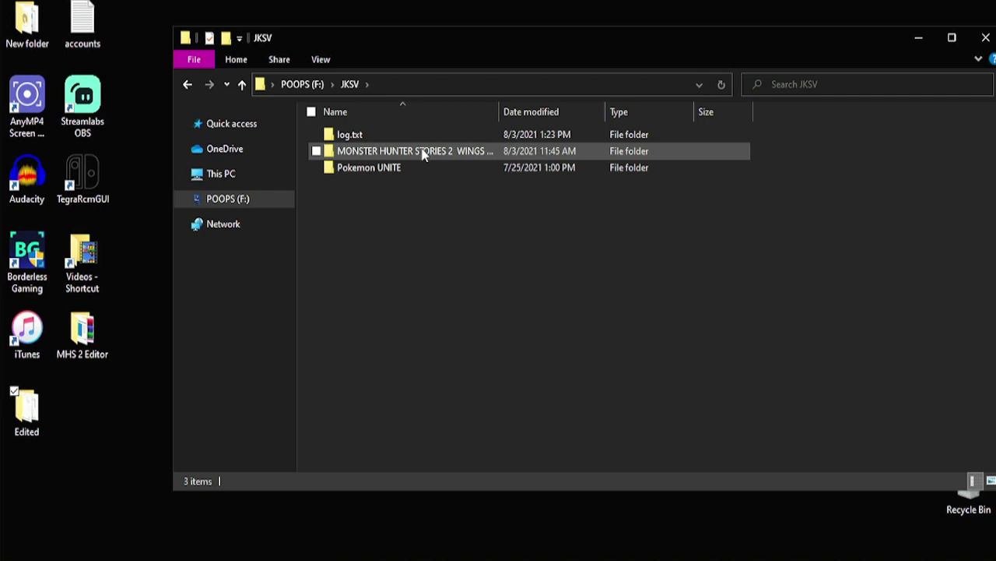
{"action": "double_click", "coordinate": [423, 153]}
{"action": "right_click", "coordinate": [391, 220]}
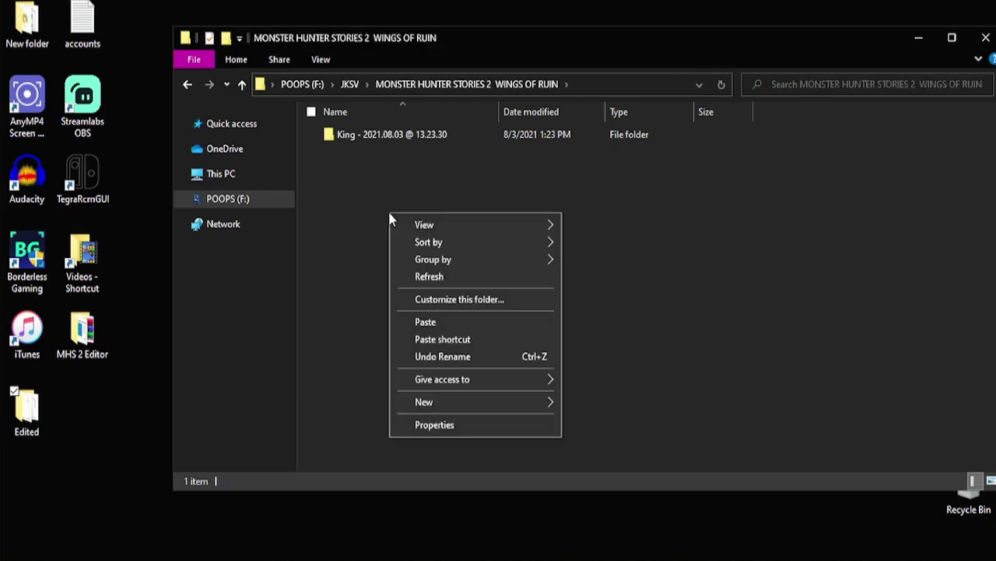
{"action": "left_click", "coordinate": [449, 321]}
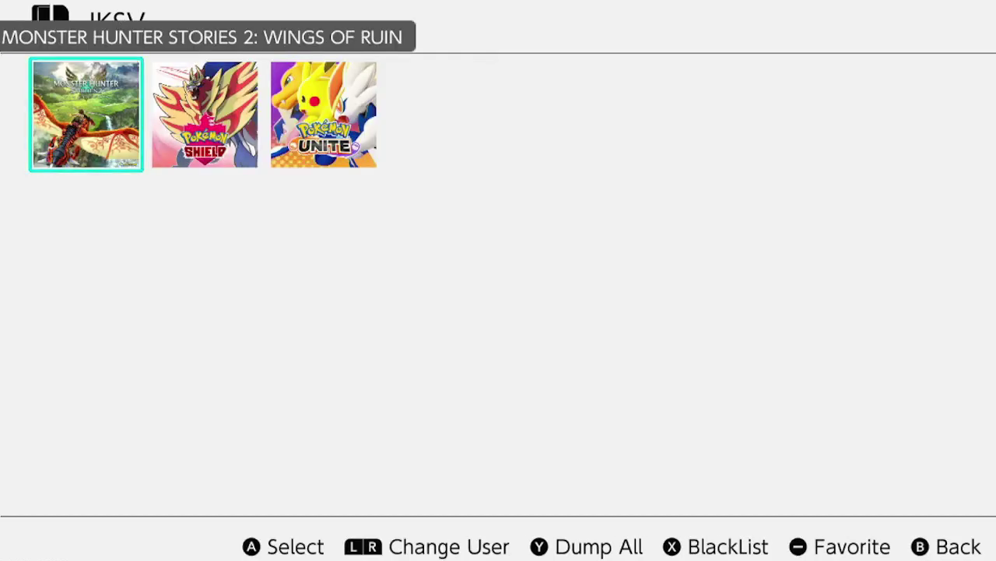
Step: Switch to JKSV on the console and restore the Edited backup for Monster Hunter Stories 2: Wings of Ruin
{"action": "key", "text": "Return"}
{"action": "key", "text": "Down"}
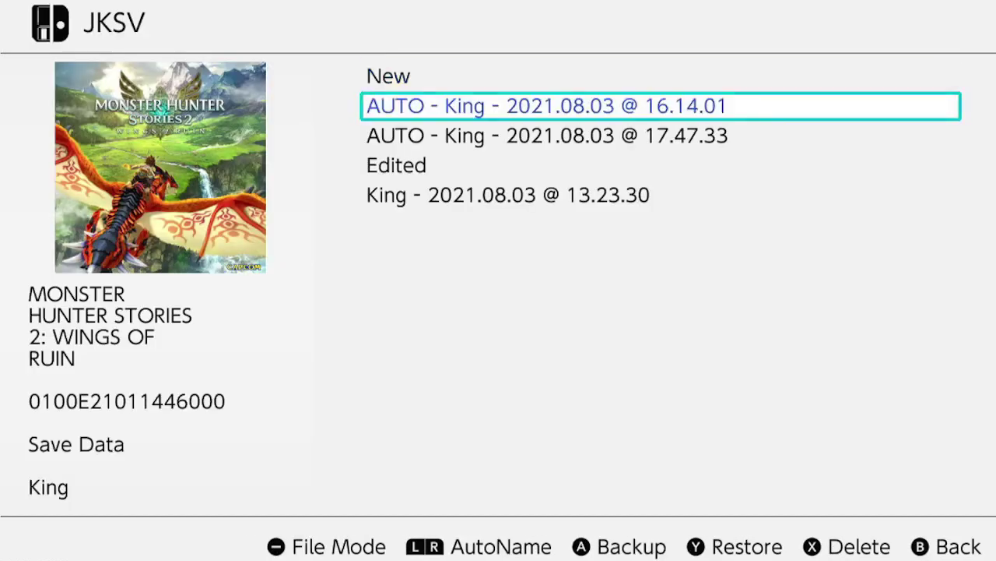
{"action": "key", "text": "Down"}
{"action": "key", "text": "Down"}
{"action": "key", "text": "y"}
{"action": "key", "text": "Return"}
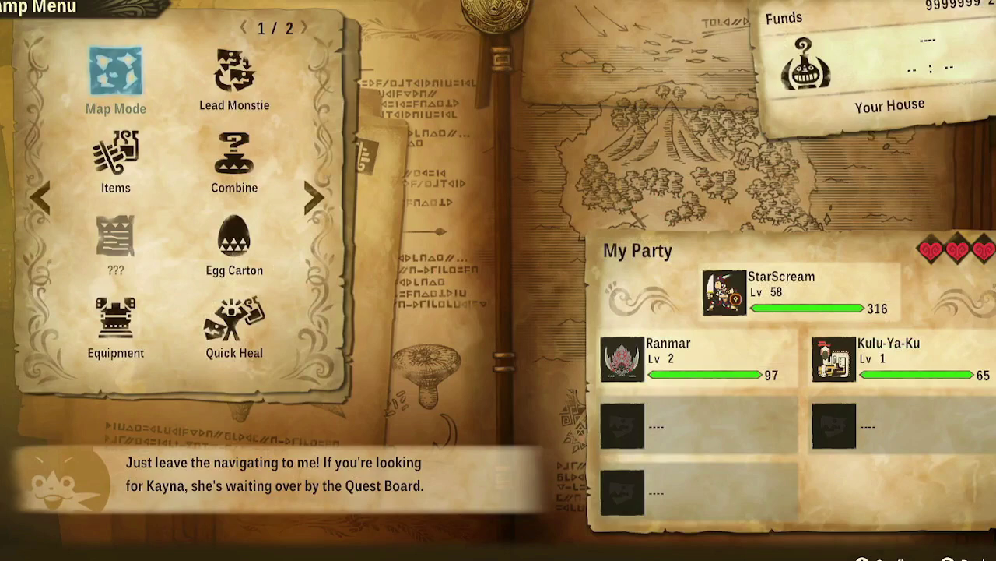
Step: Switch to the game and inspect both eggs in the Egg Carton from the camp menu
{"action": "left_click", "coordinate": [115, 164]}
{"action": "left_click", "coordinate": [235, 248]}
{"action": "key", "text": "Return"}
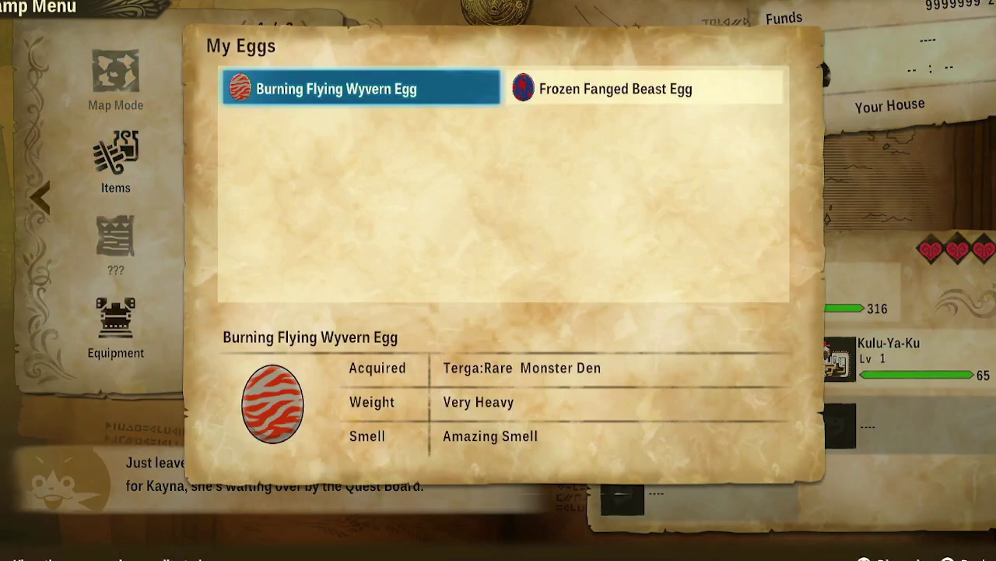
{"action": "left_click", "coordinate": [645, 88]}
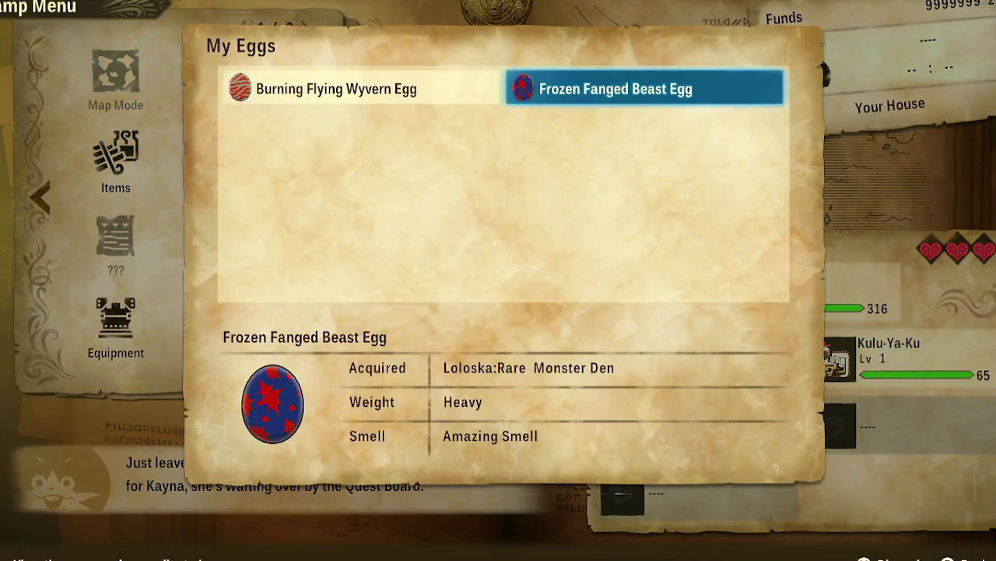
{"action": "left_click", "coordinate": [361, 88]}
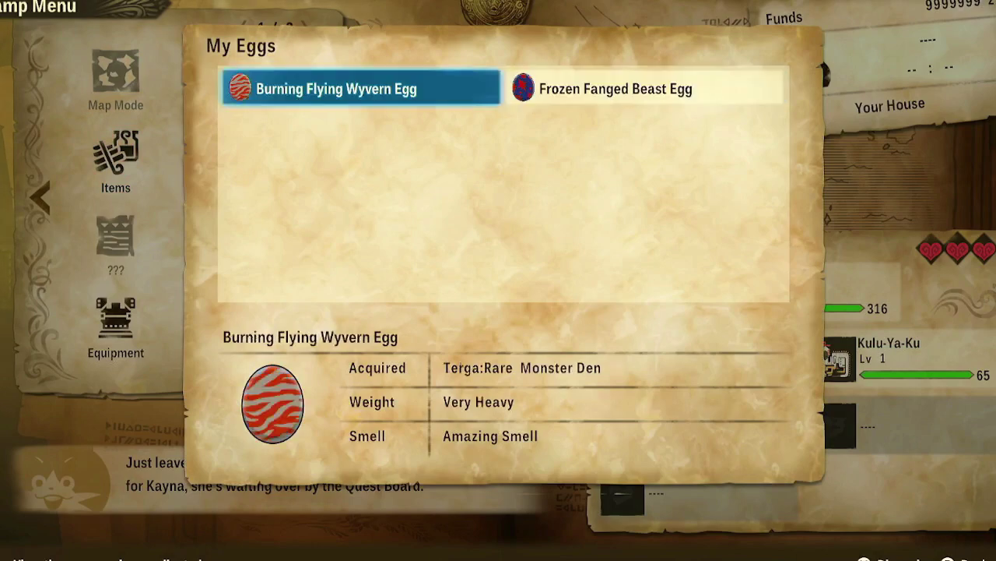
{"action": "key", "text": "Escape"}
Step: Check the item counts in the camp menu's full Items list, and return to the house
{"action": "key", "text": "Down"}
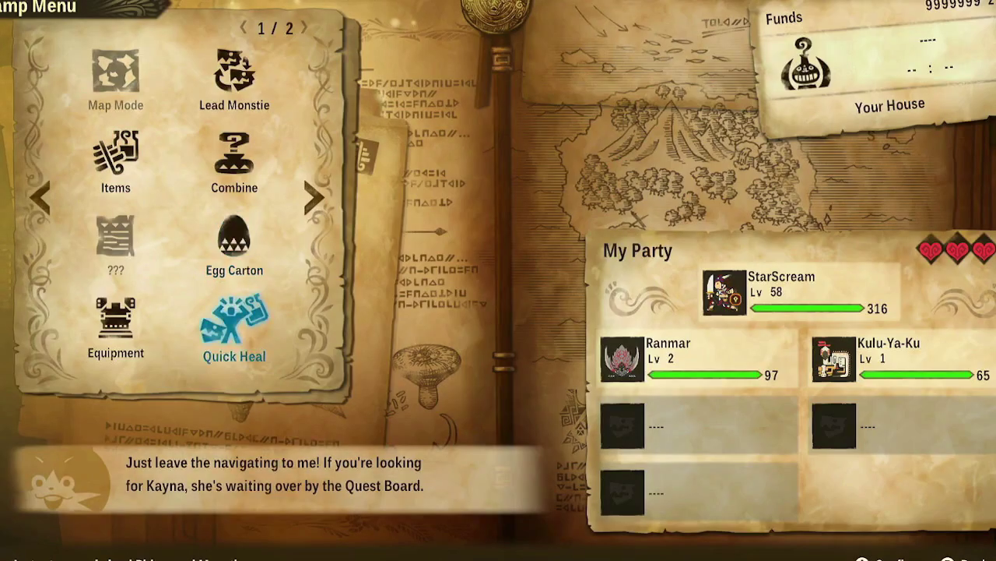
{"action": "key", "text": "Left"}
{"action": "key", "text": "Up"}
{"action": "key", "text": "Up"}
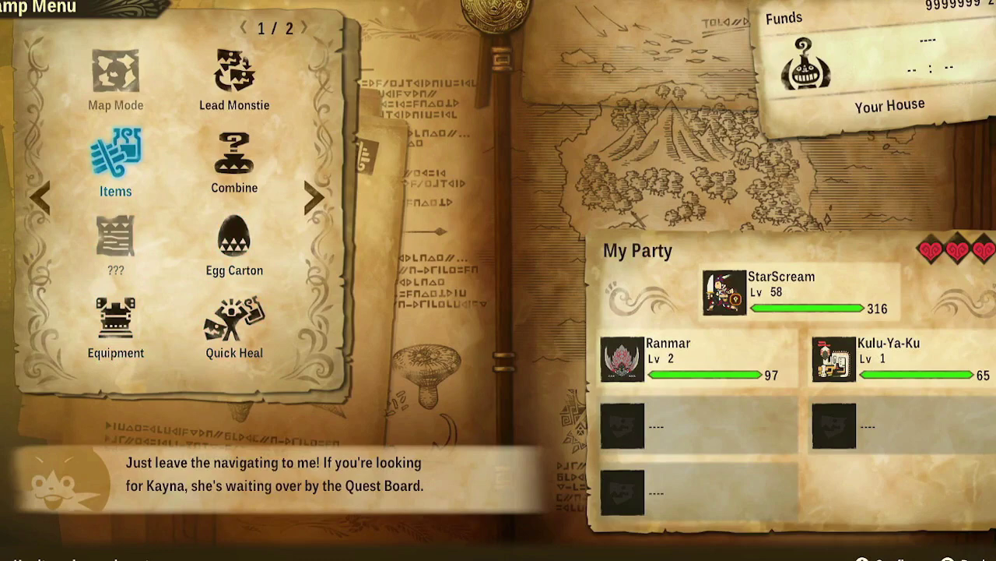
{"action": "key", "text": "Return"}
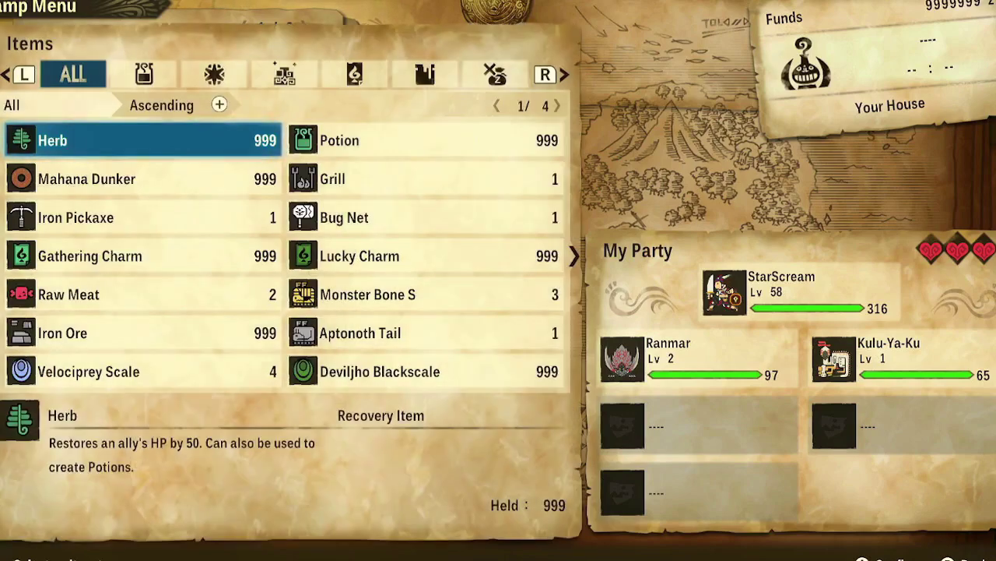
{"action": "key", "text": "Escape"}
{"action": "key", "text": "Escape"}
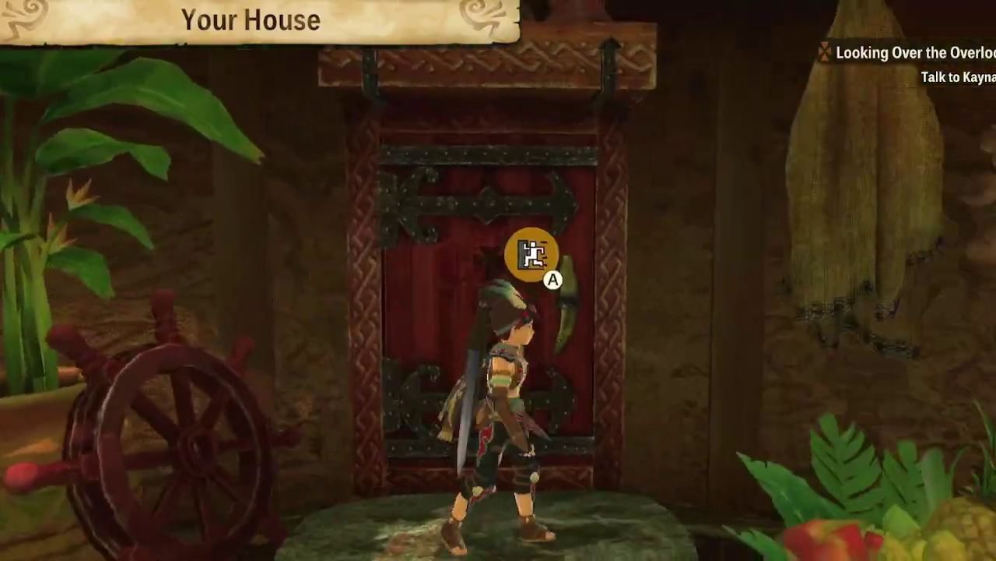
Step: Leave the house and talk to the Stable Paw in Mahana Village to bring up the stables options
{"action": "key", "text": "Return"}
{"action": "key", "text": "w"}
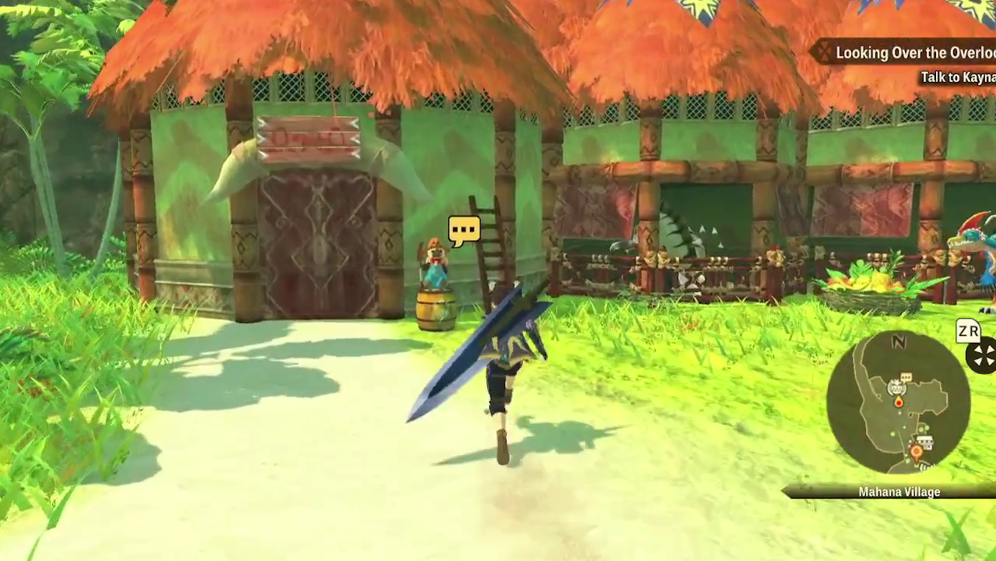
{"action": "key", "text": "Return"}
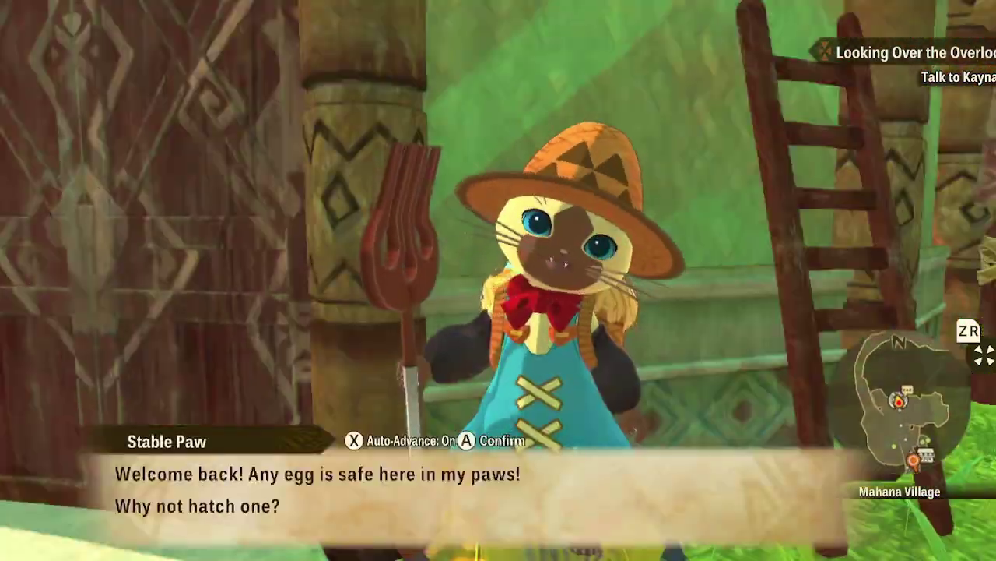
{"action": "key", "text": "Return"}
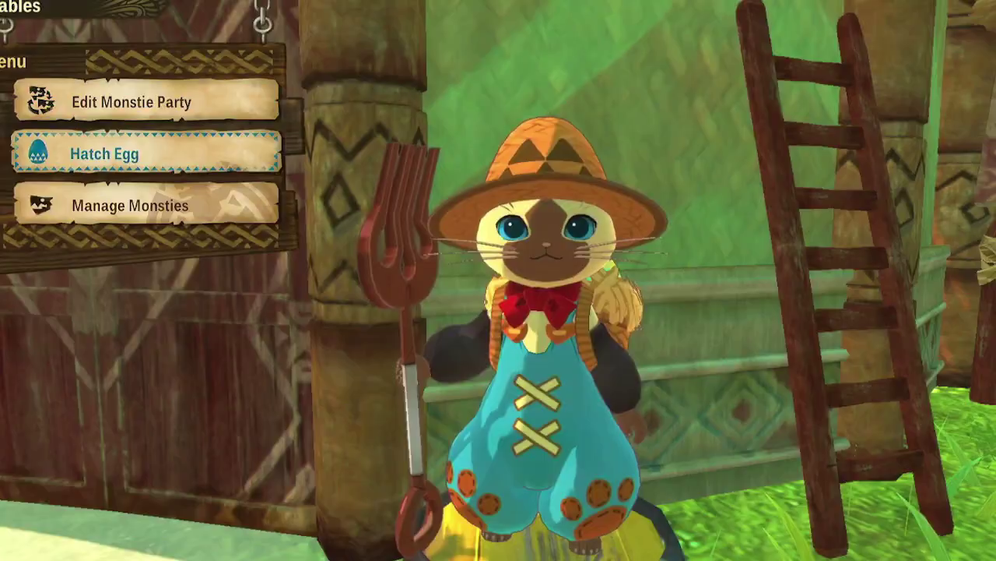